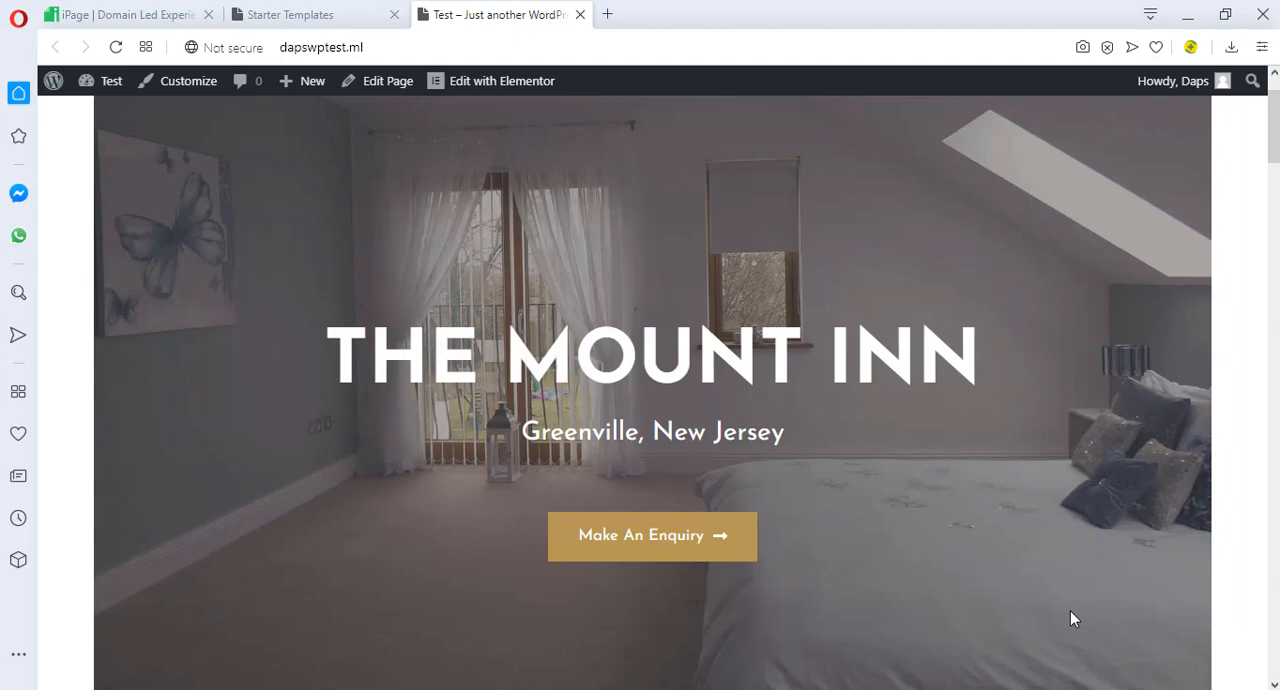
Return to the WordPress dashboard and search the new-plugin directory for "updraft"
{"action": "scroll", "coordinate": [594, 261], "scroll_direction": "up", "scroll_amount": 1}
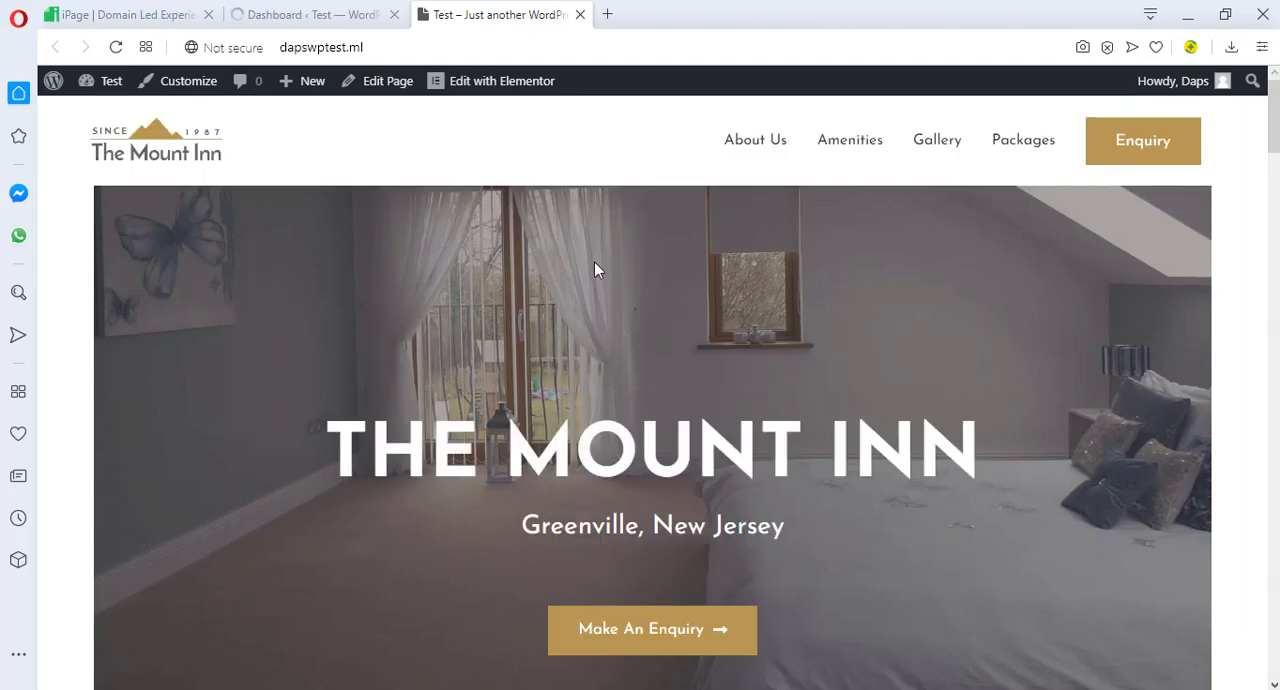
{"action": "left_click", "coordinate": [293, 16]}
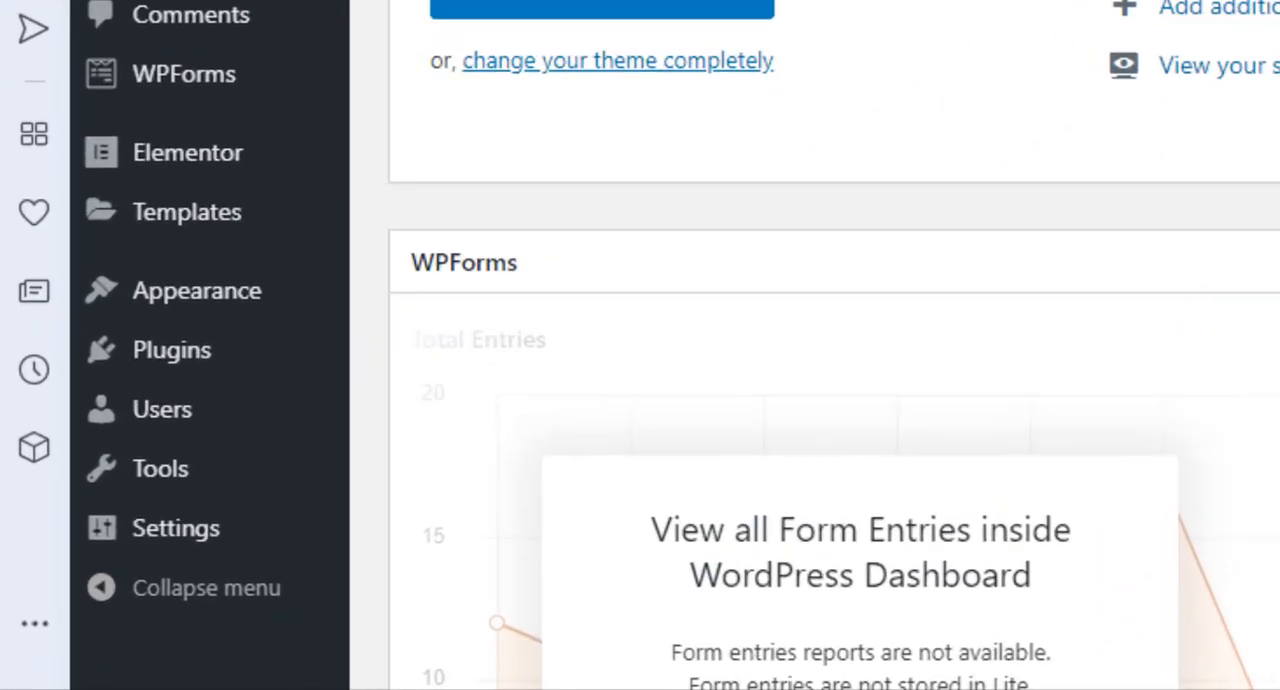
{"action": "mouse_move", "coordinate": [185, 340]}
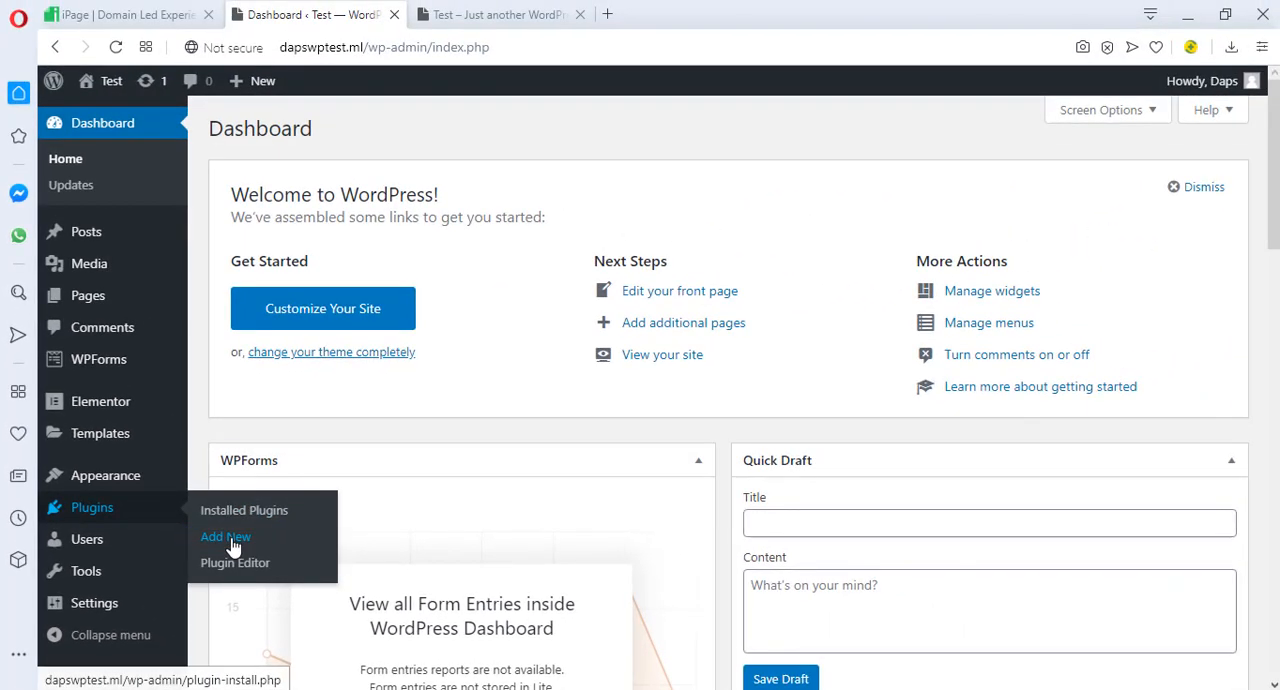
{"action": "left_click", "coordinate": [284, 496]}
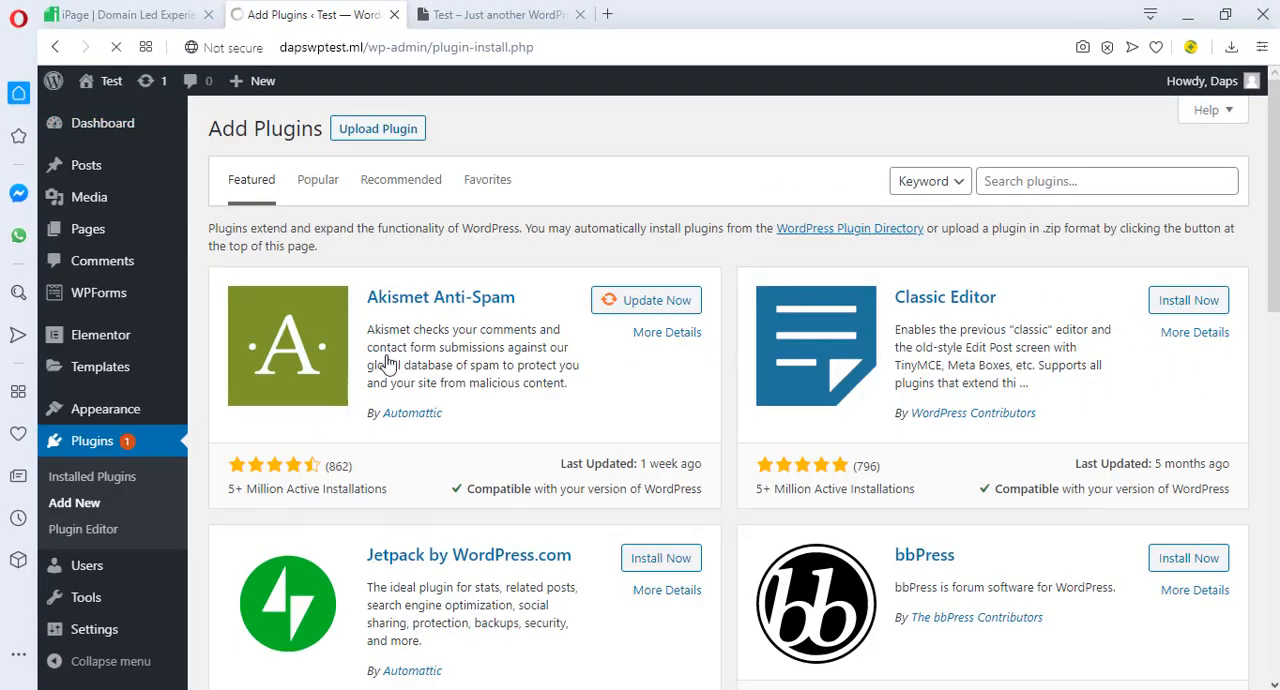
{"action": "left_click", "coordinate": [1019, 179]}
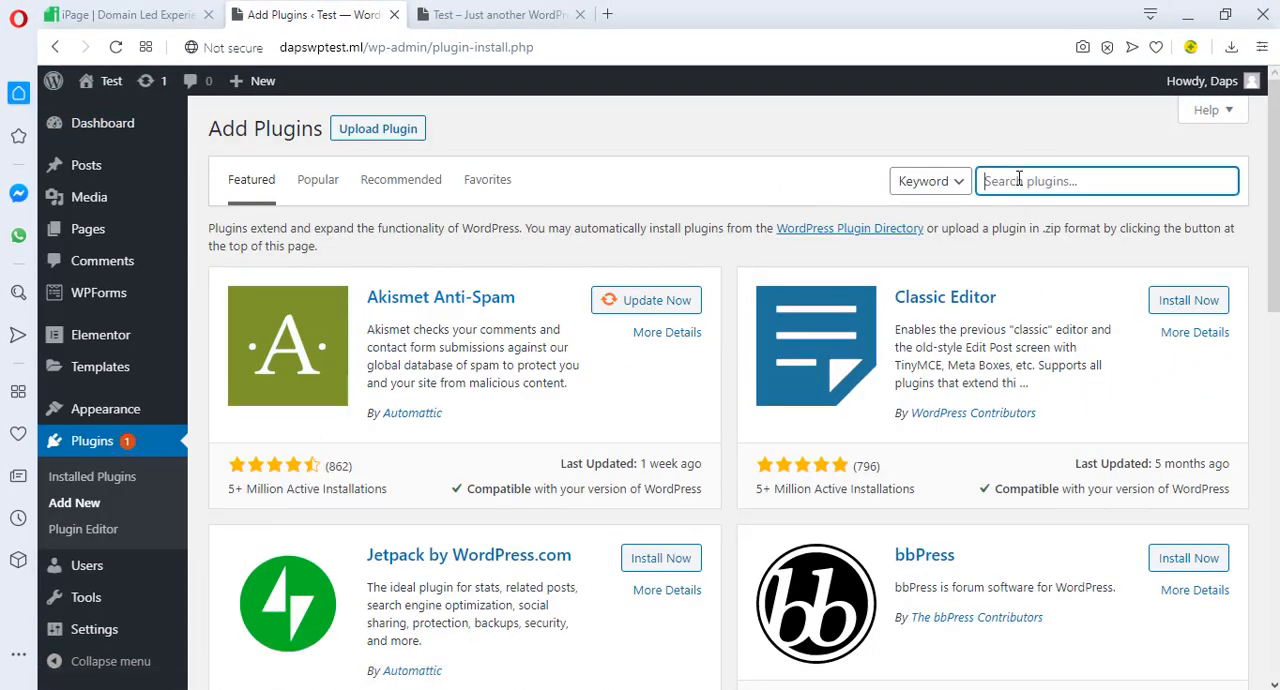
{"action": "type", "text": "updraft"}
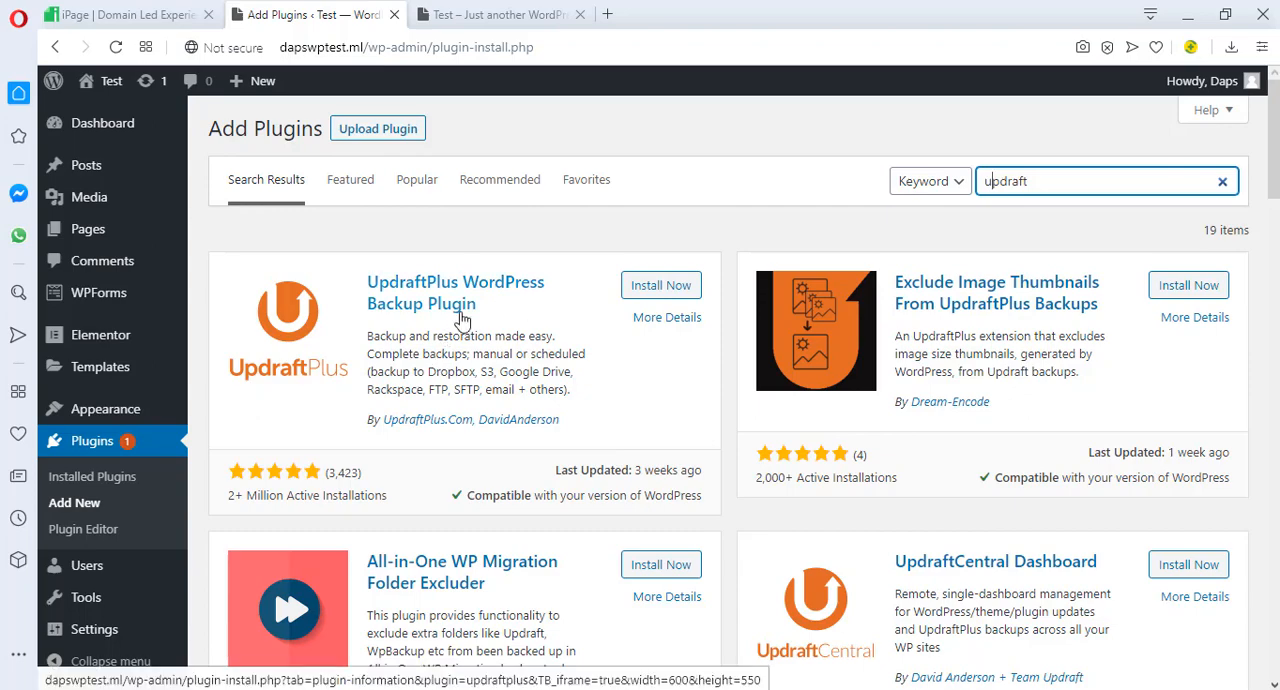
Install and activate the UpdraftPlus WordPress Backup Plugin
{"action": "scroll", "coordinate": [497, 320], "scroll_direction": "down", "scroll_amount": 1}
{"action": "scroll", "coordinate": [500, 320], "scroll_direction": "down", "scroll_amount": 1}
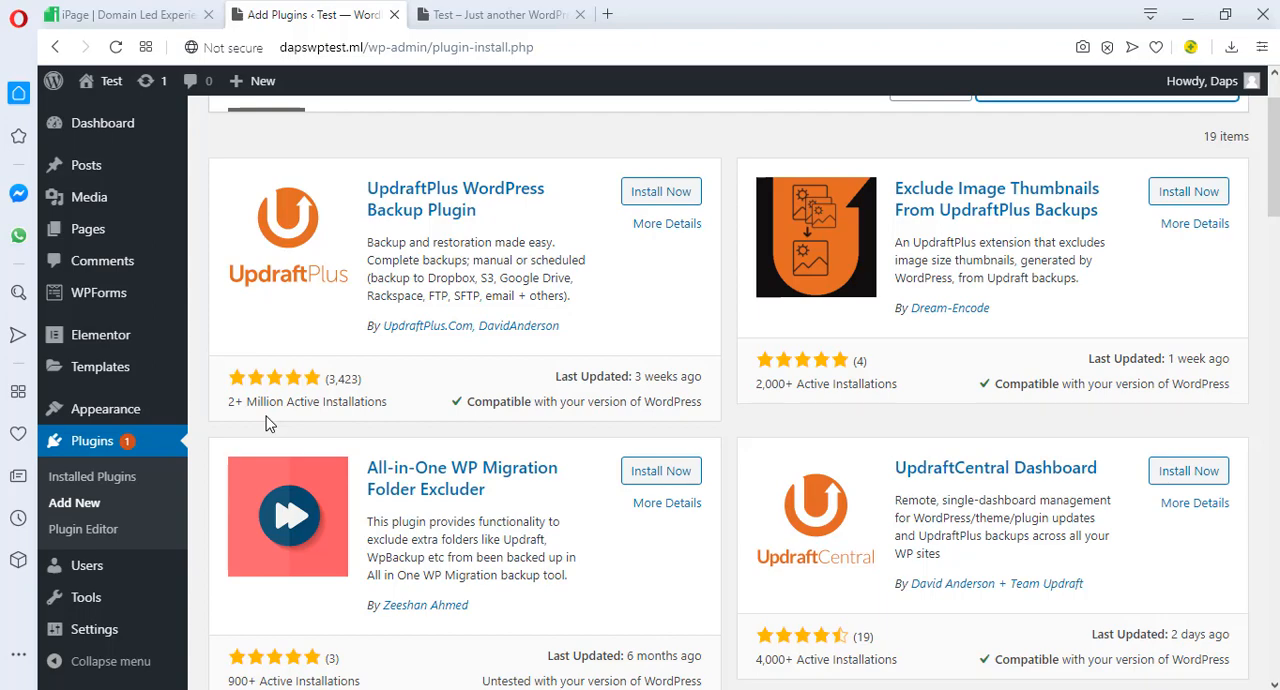
{"action": "scroll", "coordinate": [267, 424], "scroll_direction": "up", "scroll_amount": 1}
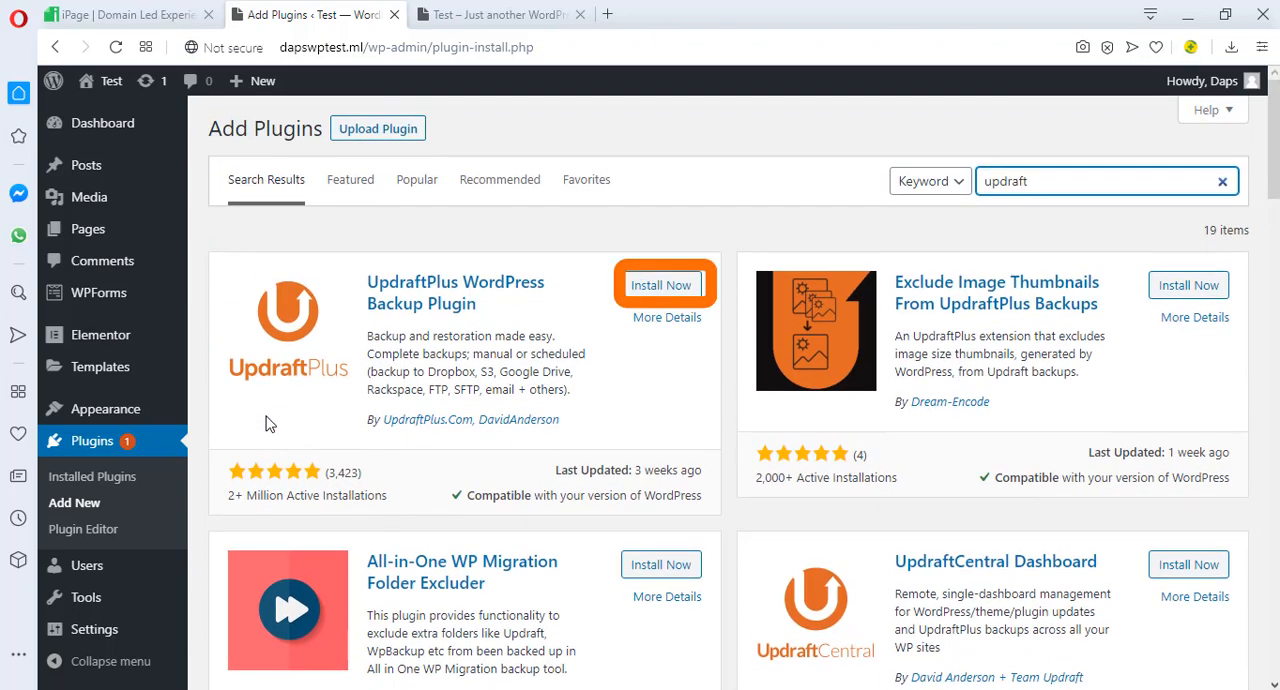
{"action": "left_click", "coordinate": [638, 290]}
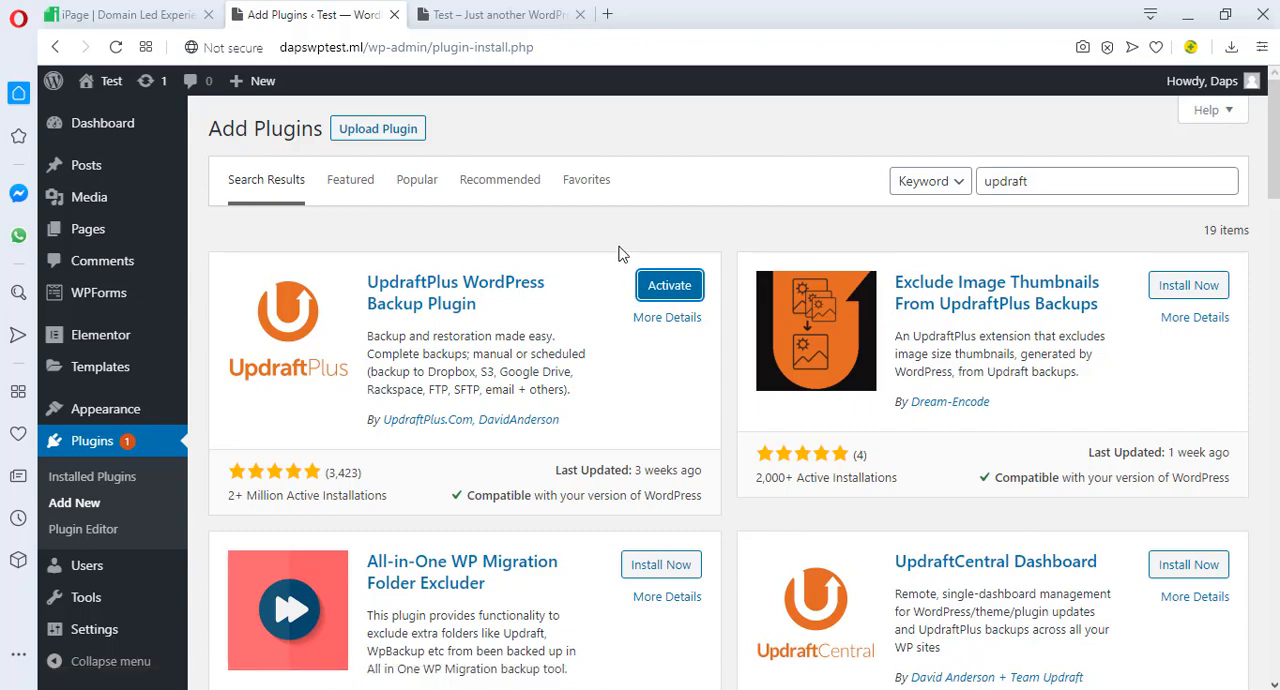
{"action": "left_click", "coordinate": [645, 288]}
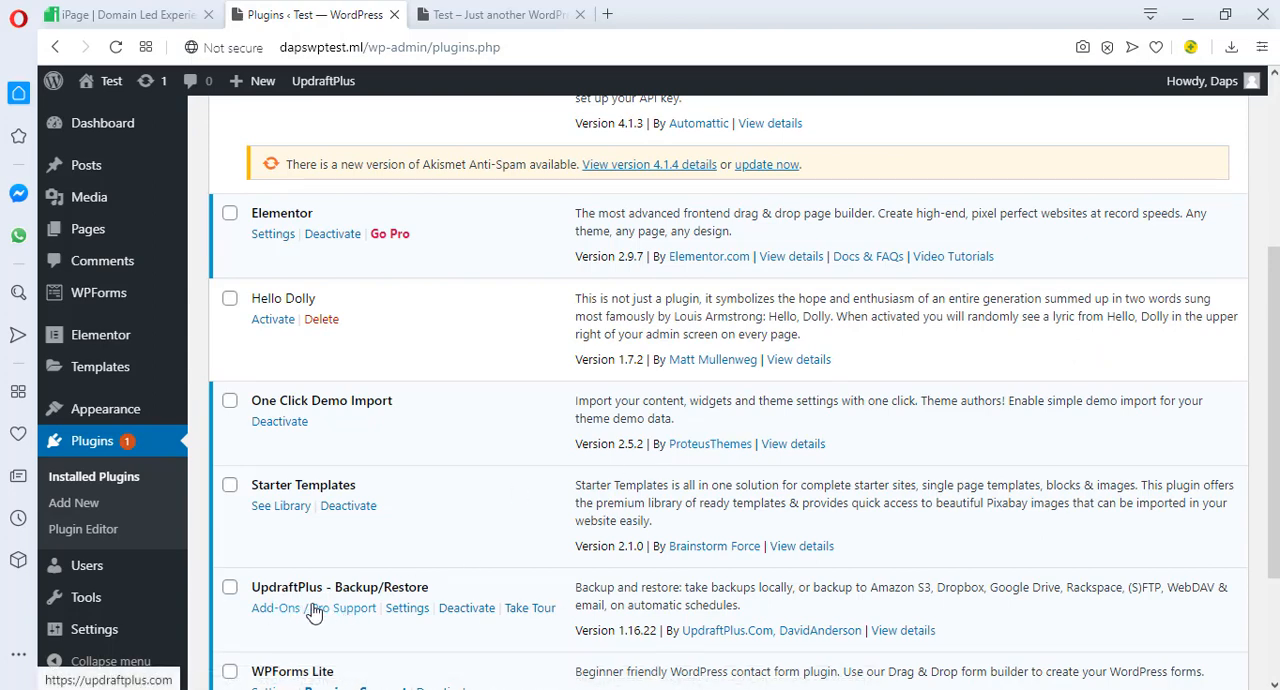
Select Google Drive as the remote storage in the UpdraftPlus backup settings
{"action": "left_click", "coordinate": [408, 608]}
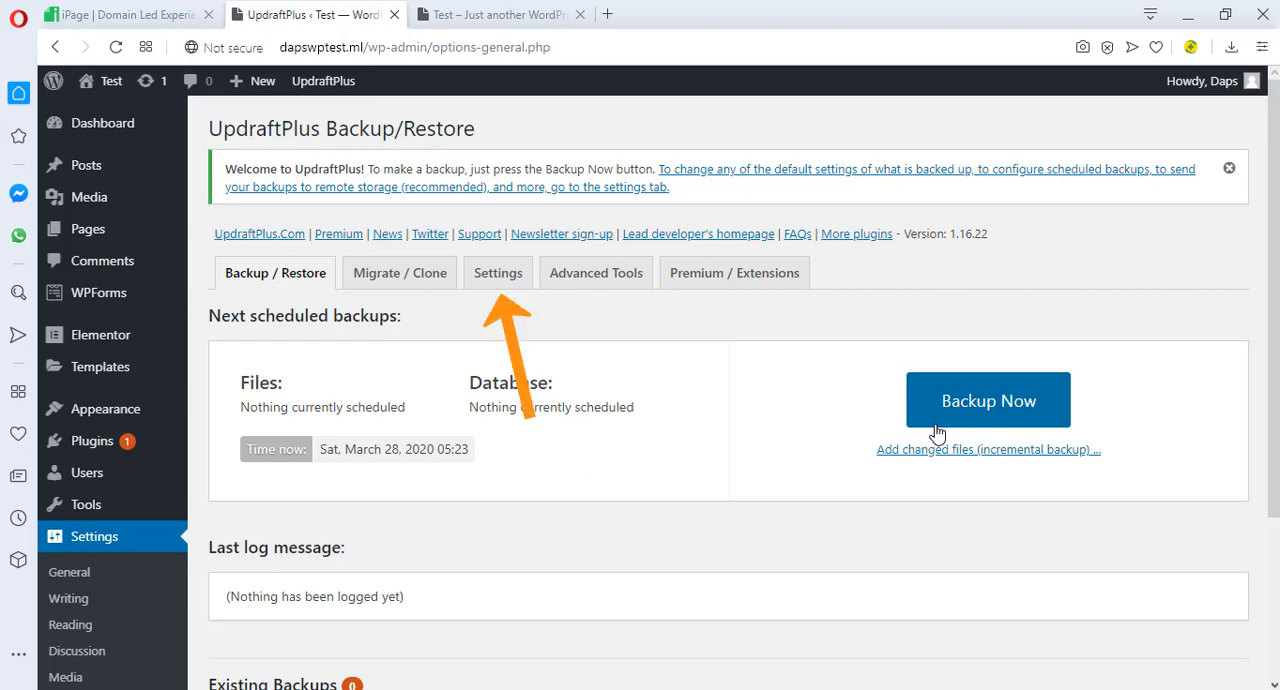
{"action": "left_click", "coordinate": [498, 276]}
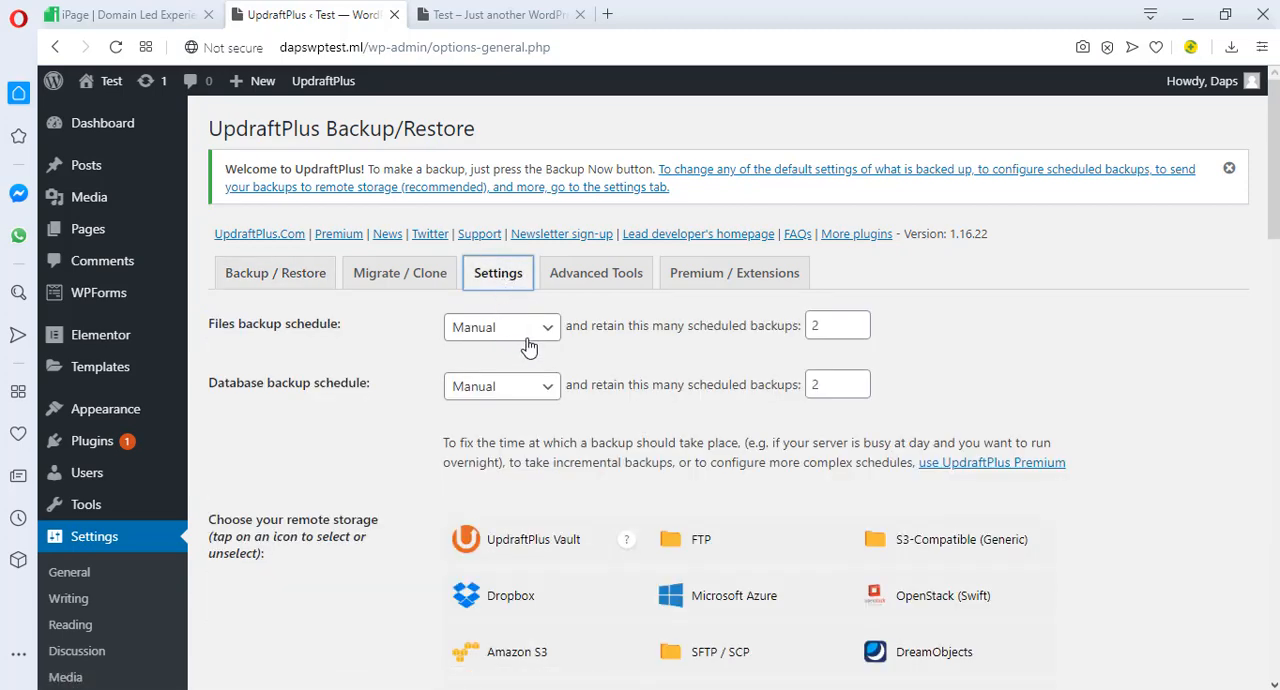
{"action": "scroll", "coordinate": [528, 345], "scroll_direction": "down", "scroll_amount": 3}
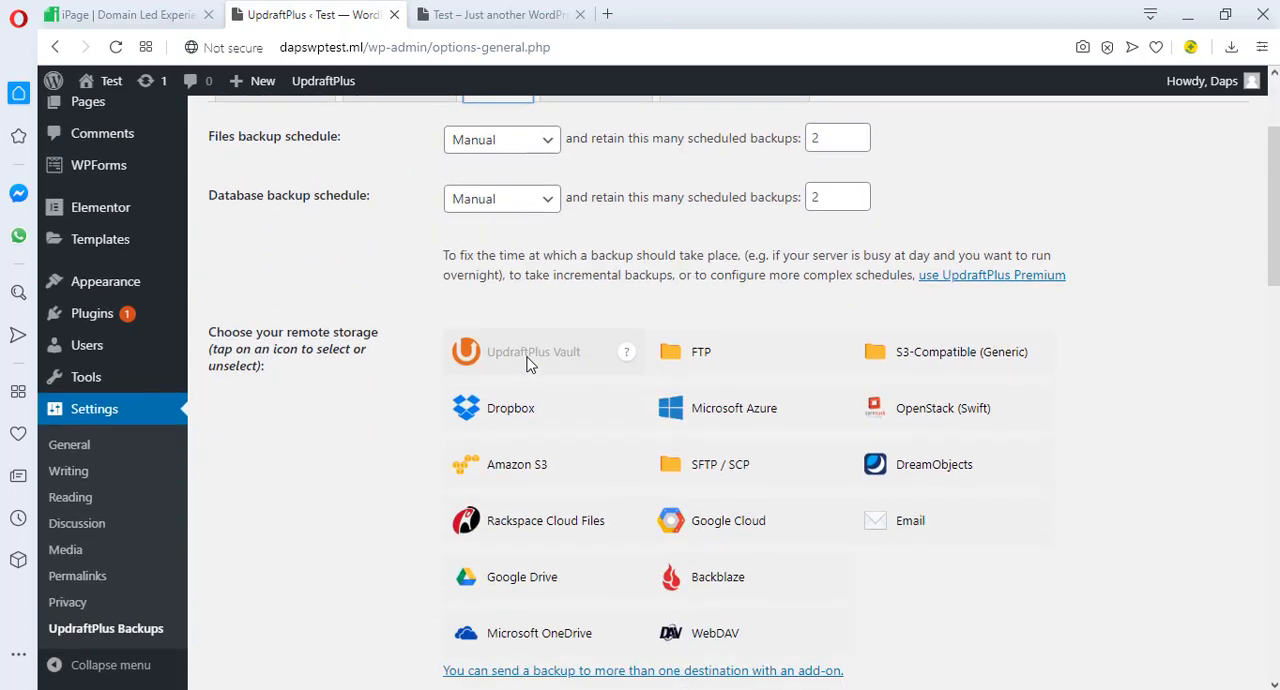
{"action": "scroll", "coordinate": [528, 365], "scroll_direction": "down", "scroll_amount": 1}
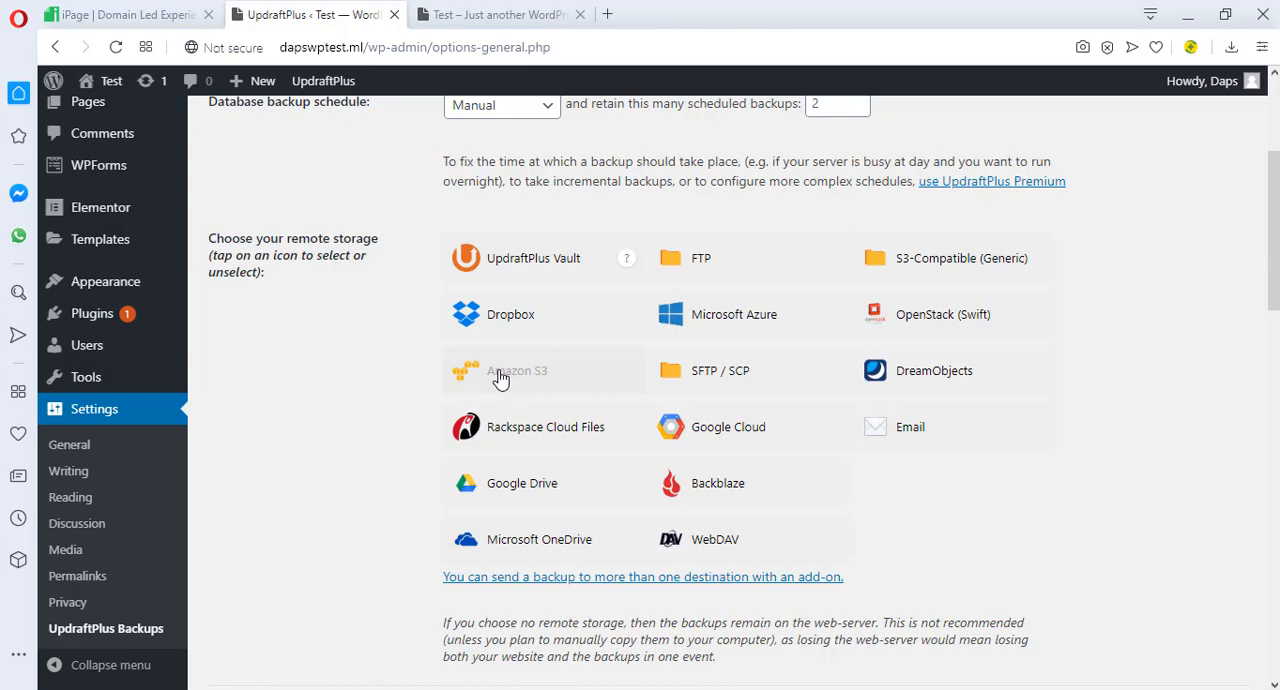
{"action": "left_click", "coordinate": [519, 490]}
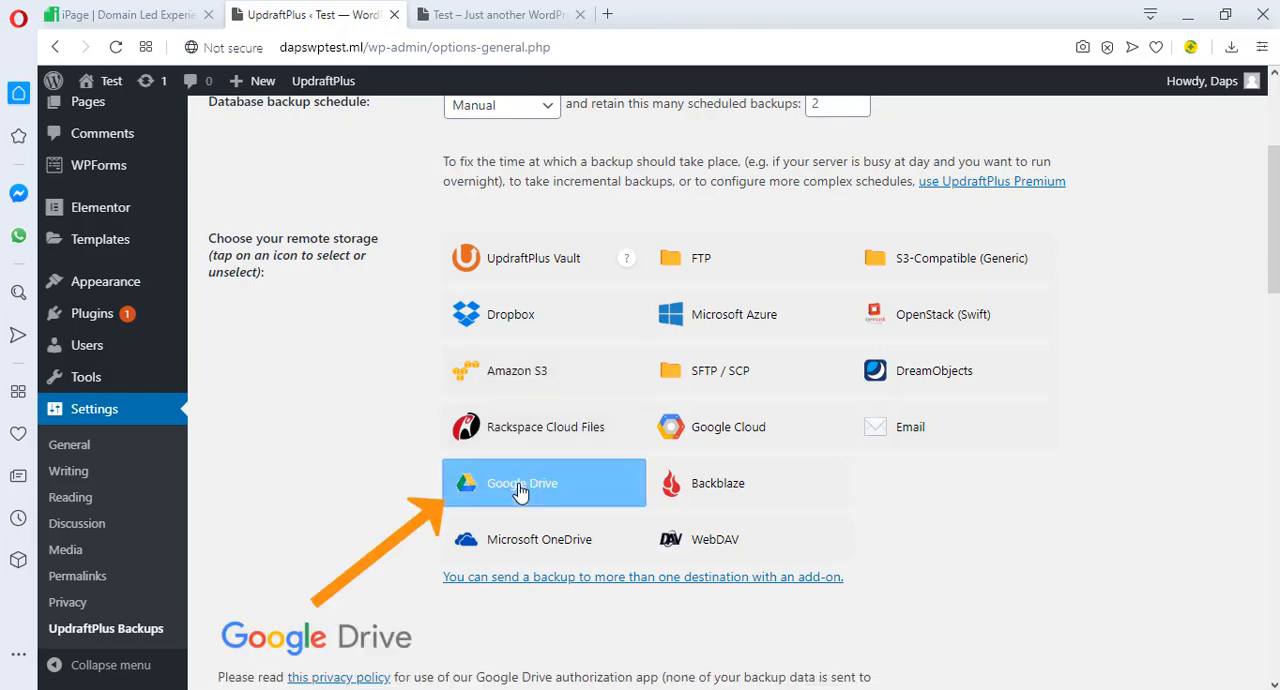
Save the UpdraftPlus settings with the default file inclusion and exclusion rules
{"action": "scroll", "coordinate": [519, 492], "scroll_direction": "down", "scroll_amount": 4}
{"action": "scroll", "coordinate": [543, 486], "scroll_direction": "up", "scroll_amount": 3}
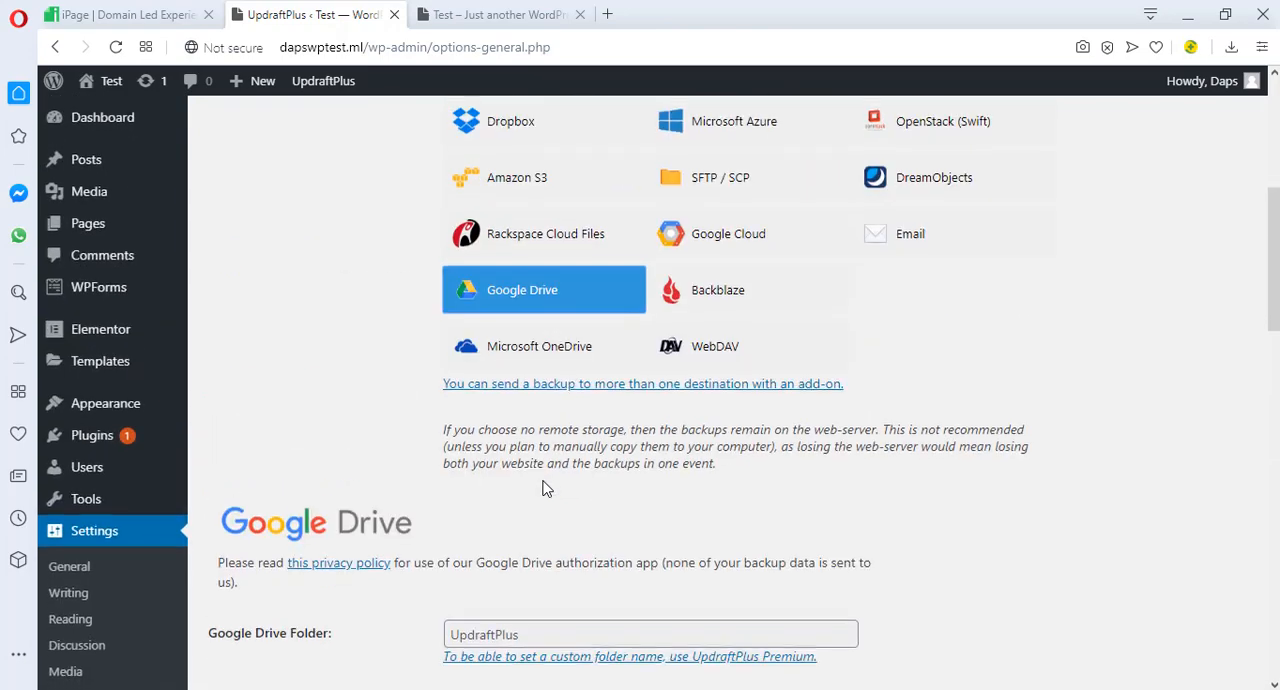
{"action": "scroll", "coordinate": [543, 486], "scroll_direction": "down", "scroll_amount": 3}
{"action": "scroll", "coordinate": [546, 487], "scroll_direction": "down", "scroll_amount": 6}
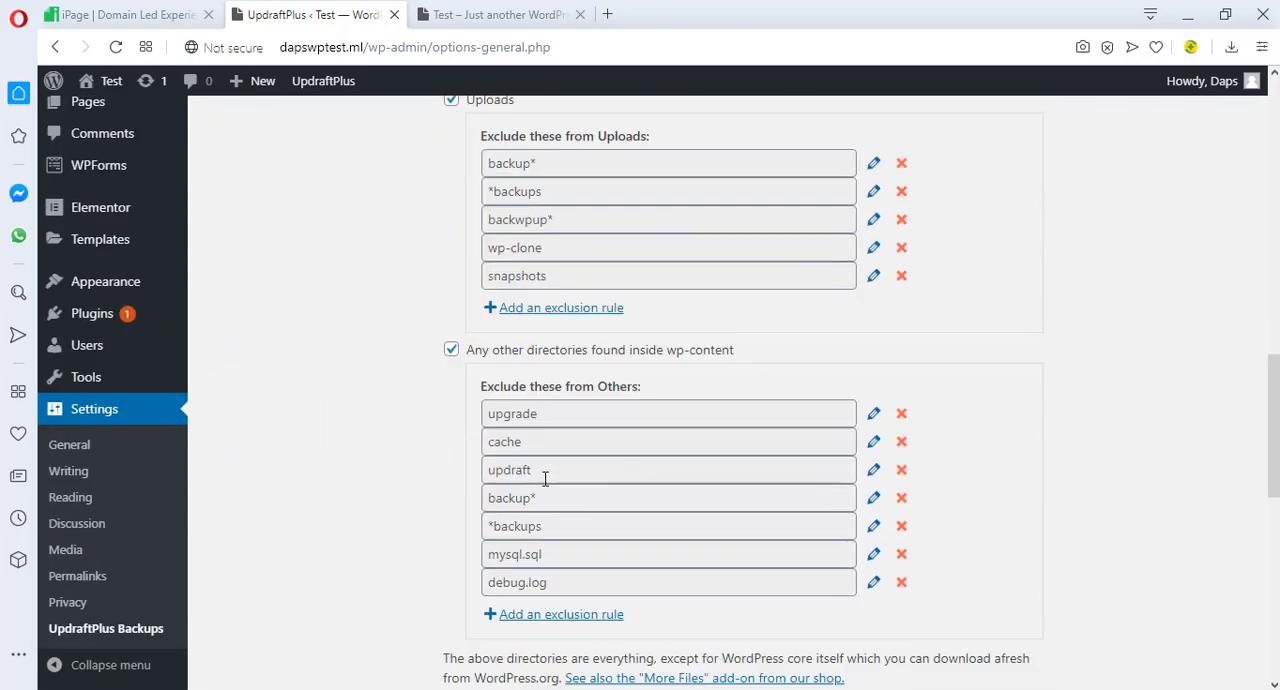
{"action": "scroll", "coordinate": [546, 480], "scroll_direction": "down", "scroll_amount": 2}
{"action": "scroll", "coordinate": [545, 484], "scroll_direction": "down", "scroll_amount": 4}
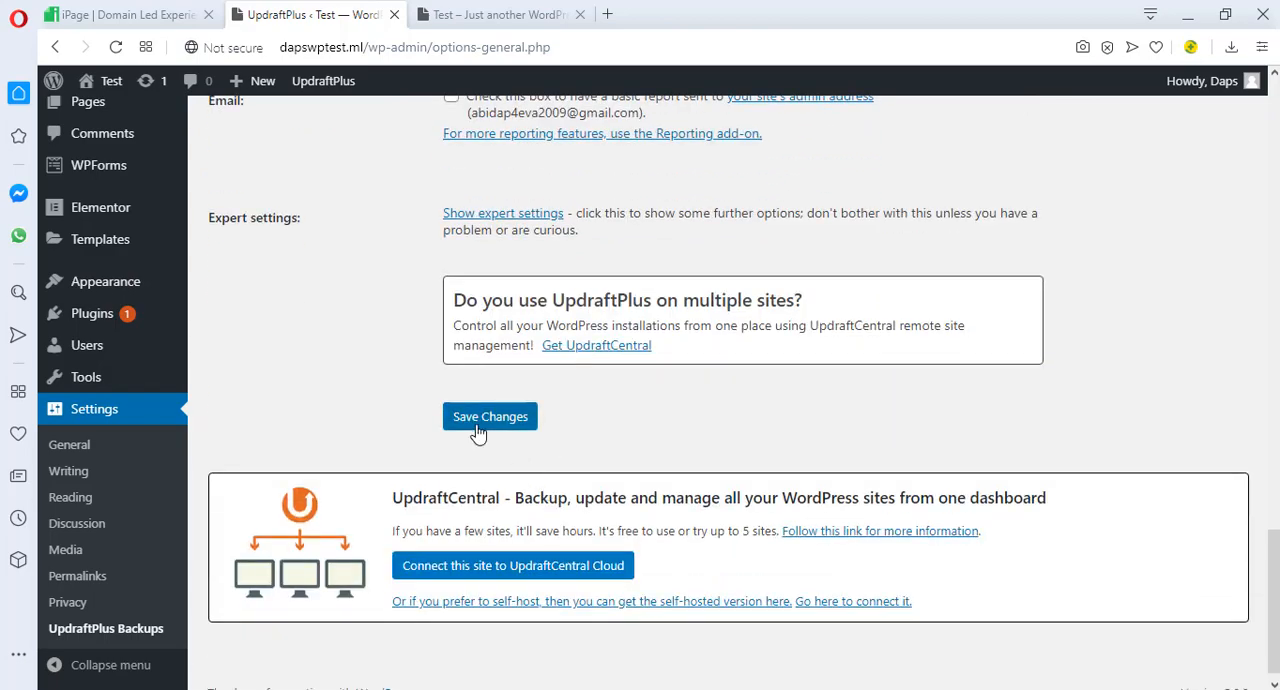
{"action": "left_click", "coordinate": [484, 418]}
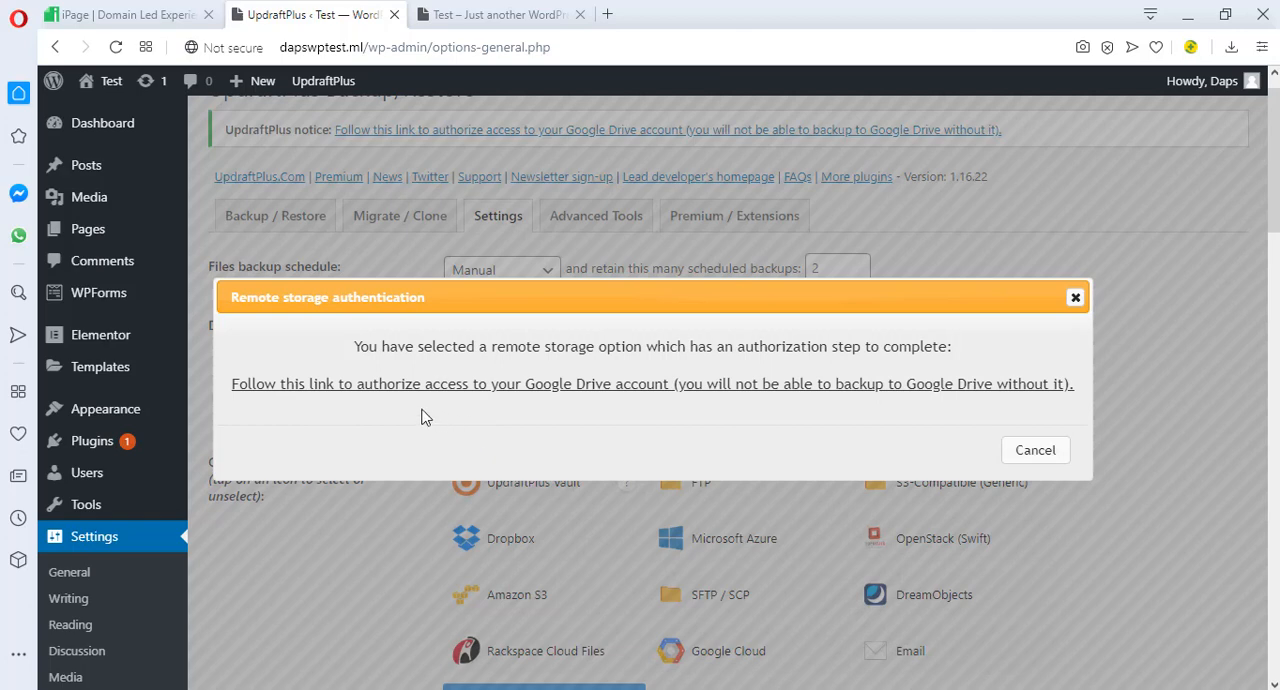
Follow the Google Drive authorization link and sign in to Google with the account's e-mail and password
{"action": "left_click", "coordinate": [602, 390]}
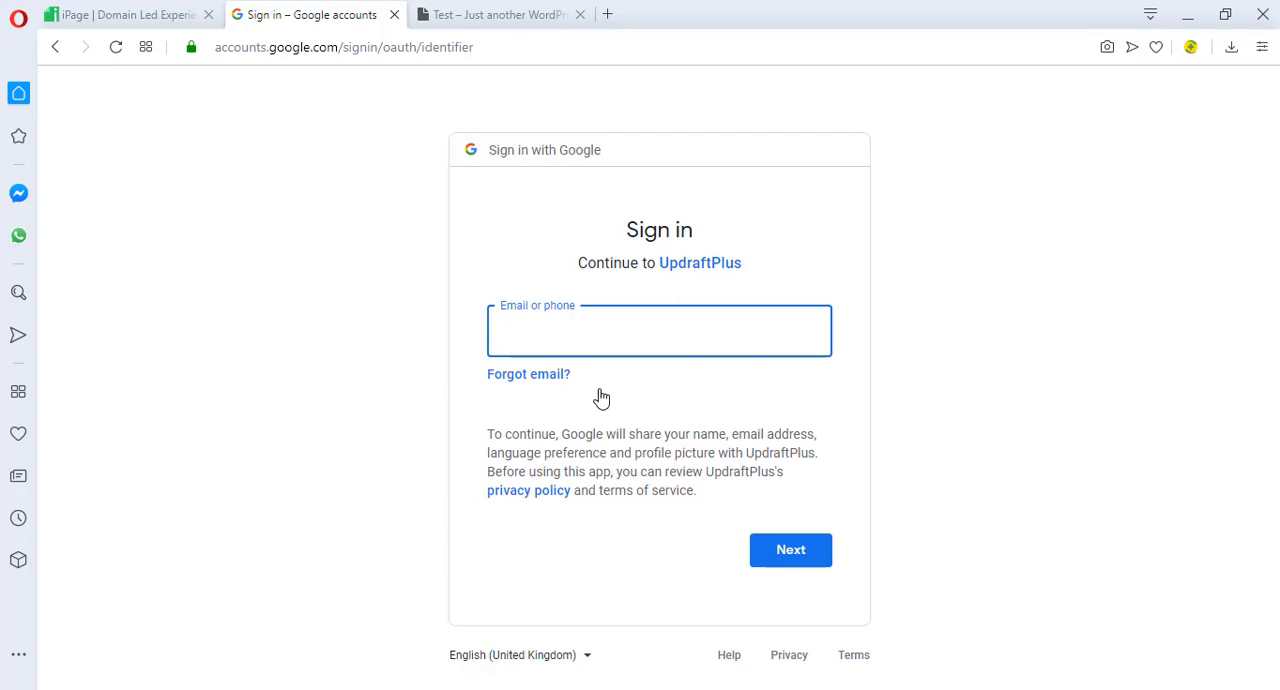
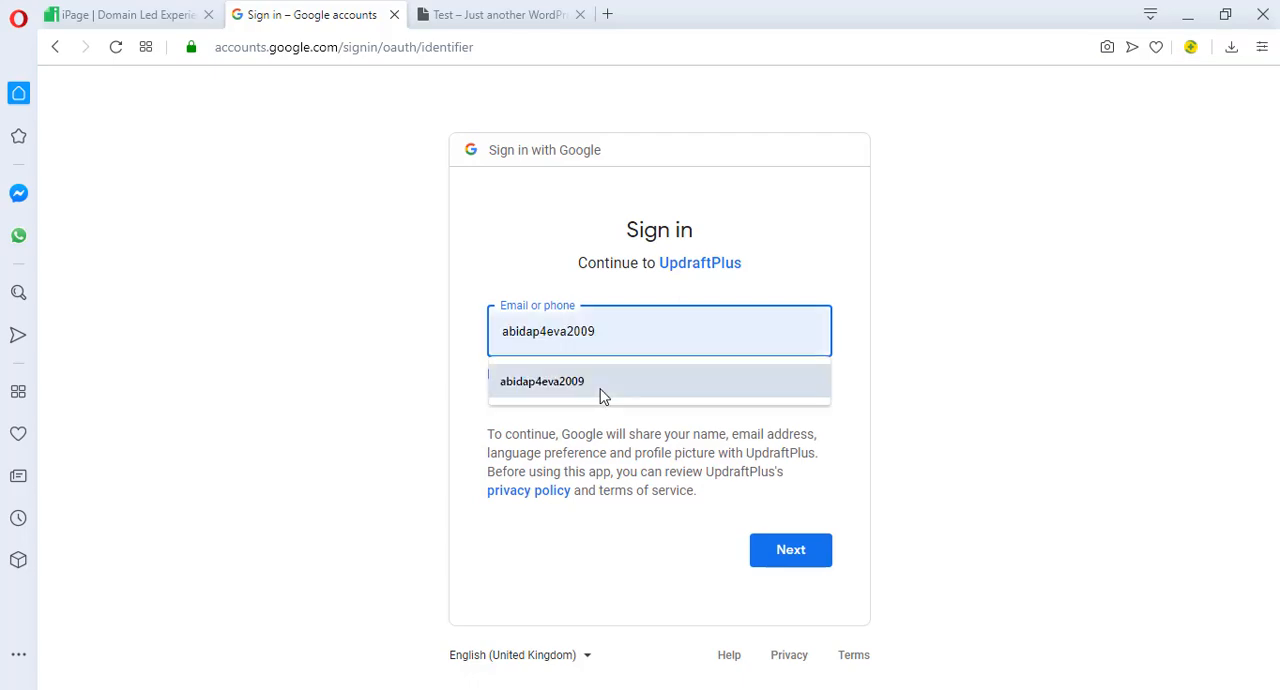
{"action": "left_click", "coordinate": [600, 396]}
{"action": "left_click", "coordinate": [799, 552]}
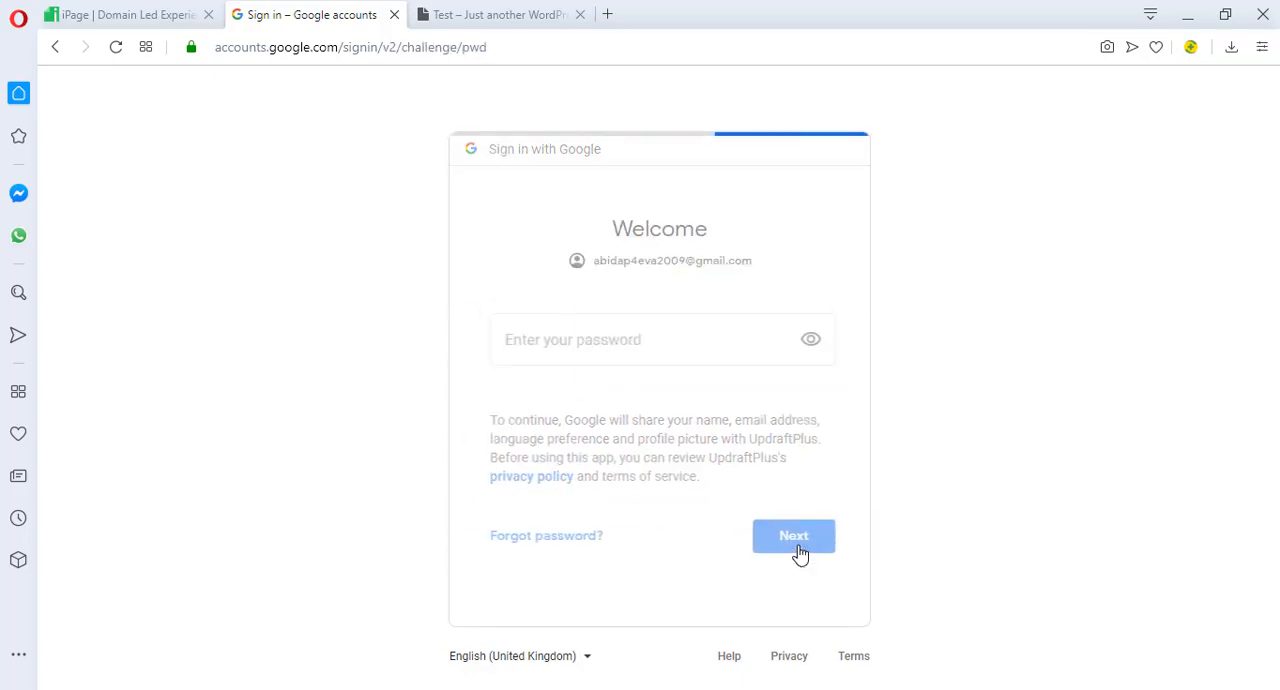
{"action": "type", "text": "•••••••••••••••"}
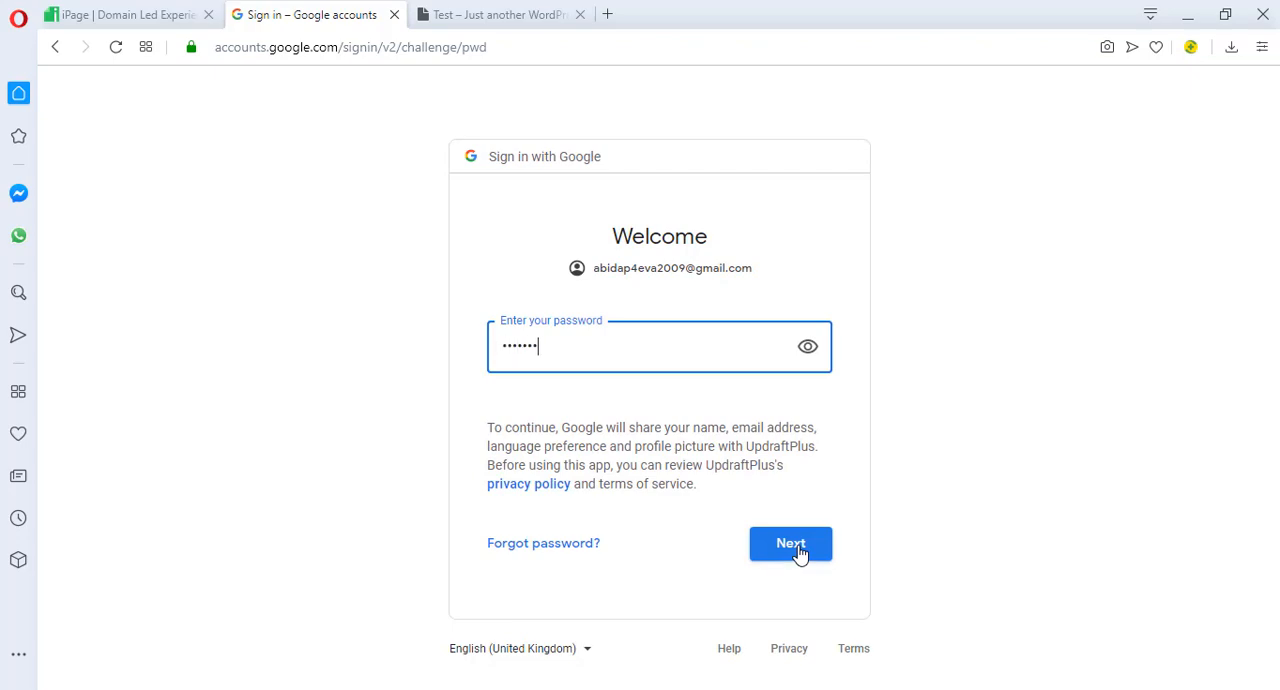
{"action": "key", "text": "BackSpace"}
{"action": "key", "text": "BackSpace"}
{"action": "left_click", "coordinate": [799, 552]}
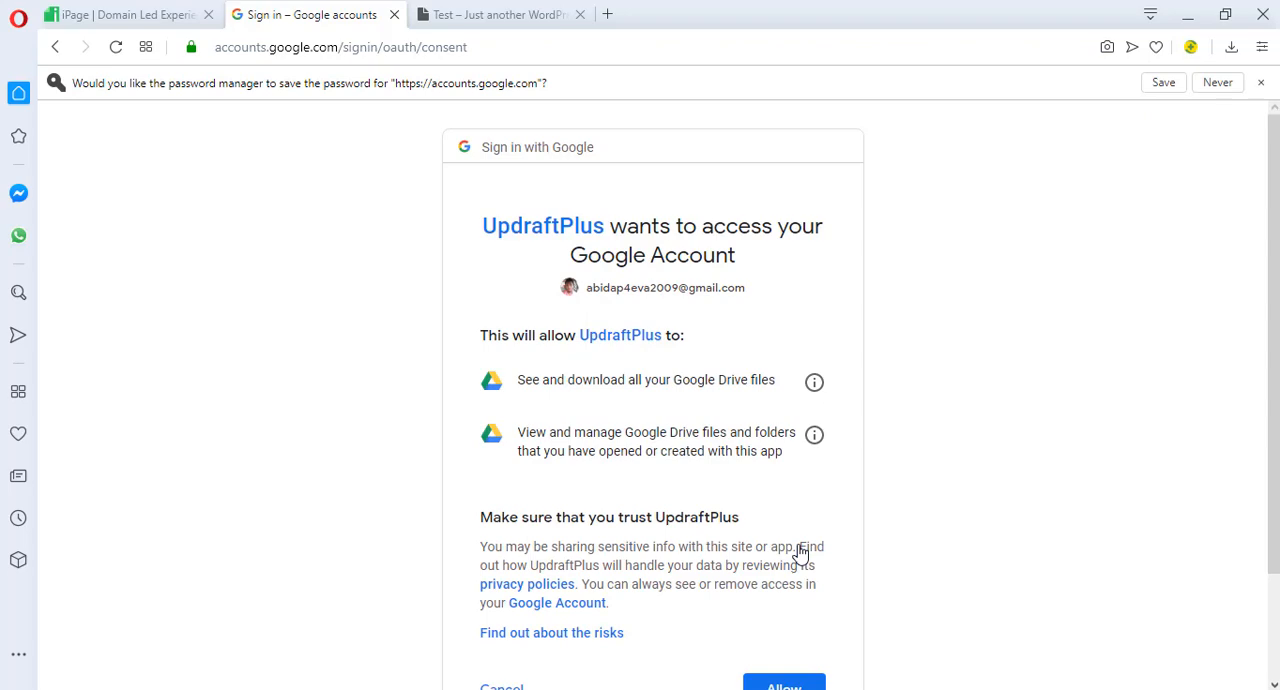
Allow UpdraftPlus to access the Google account and complete the Google Drive setup
{"action": "scroll", "coordinate": [551, 409], "scroll_direction": "down", "scroll_amount": 3}
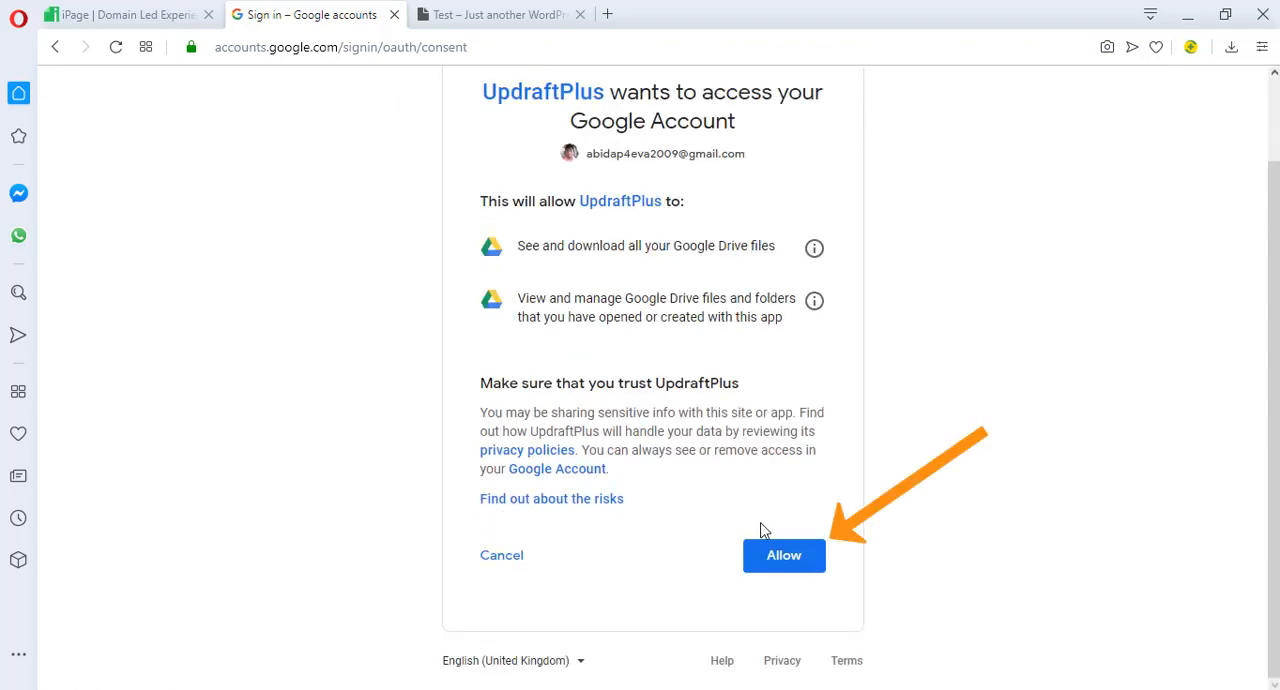
{"action": "left_click", "coordinate": [781, 557]}
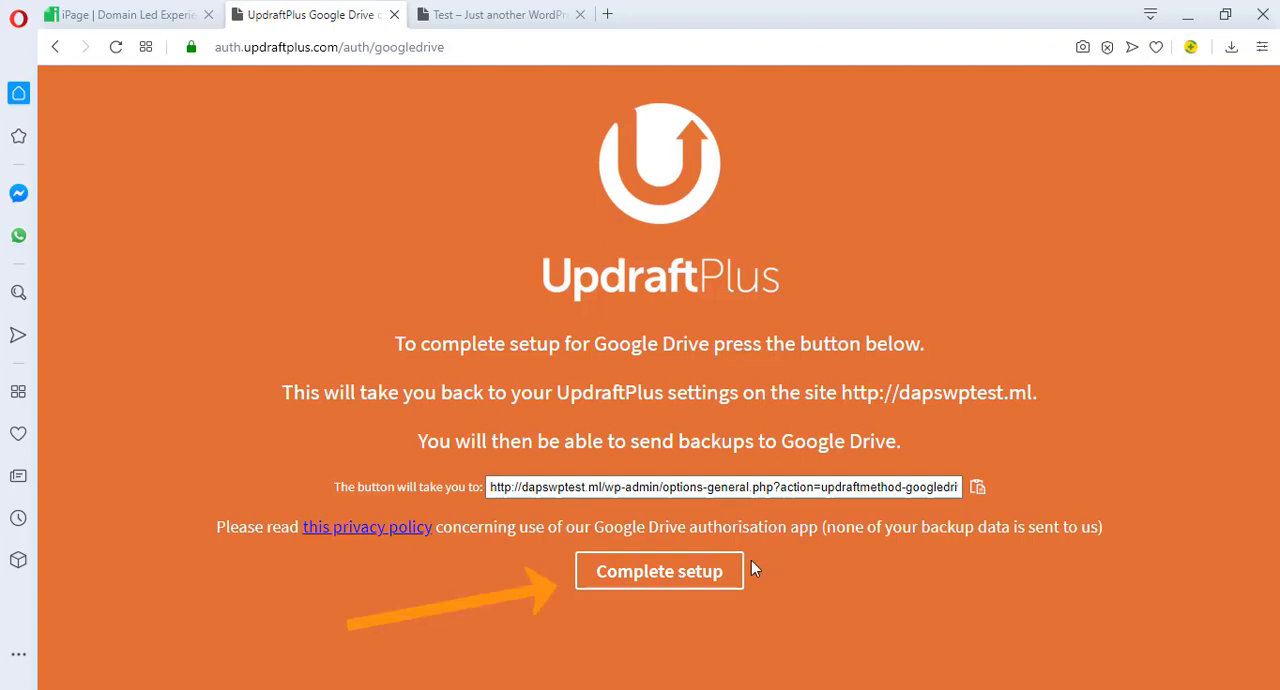
{"action": "left_click", "coordinate": [660, 575]}
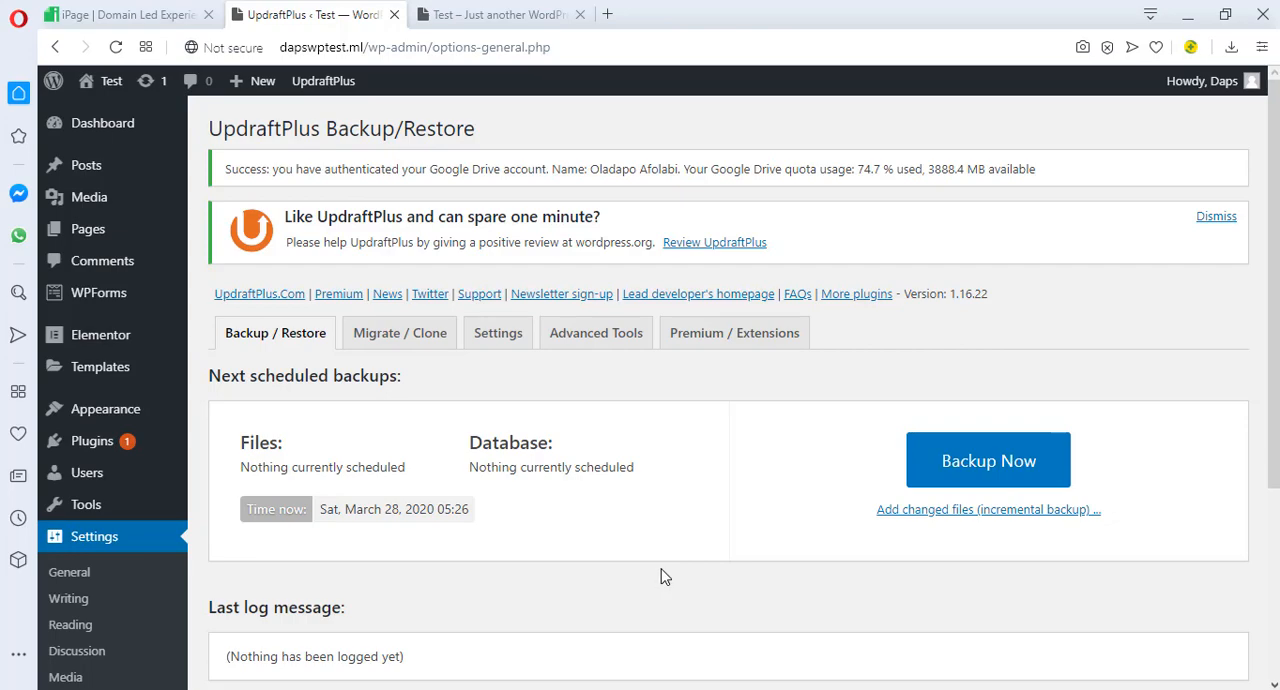
Run a new backup that includes the database and files and is sent to remote storage, and check the existing backups list
{"action": "scroll", "coordinate": [660, 575], "scroll_direction": "down", "scroll_amount": 3}
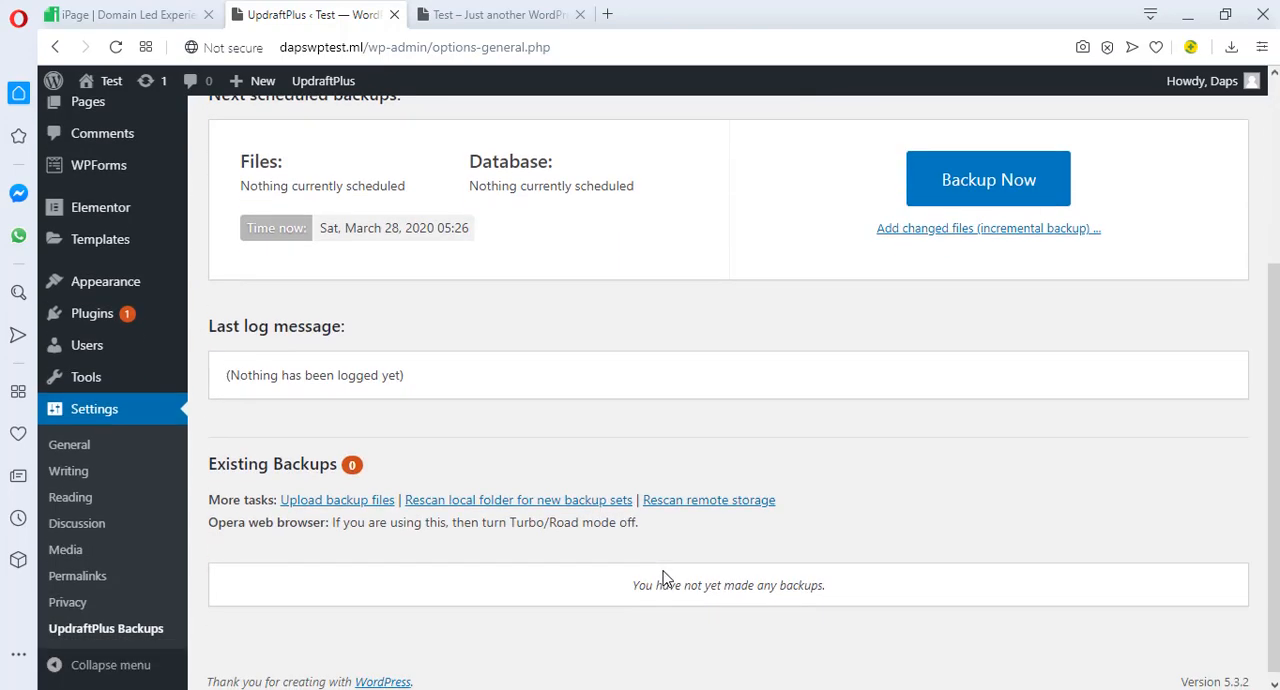
{"action": "scroll", "coordinate": [663, 578], "scroll_direction": "up", "scroll_amount": 3}
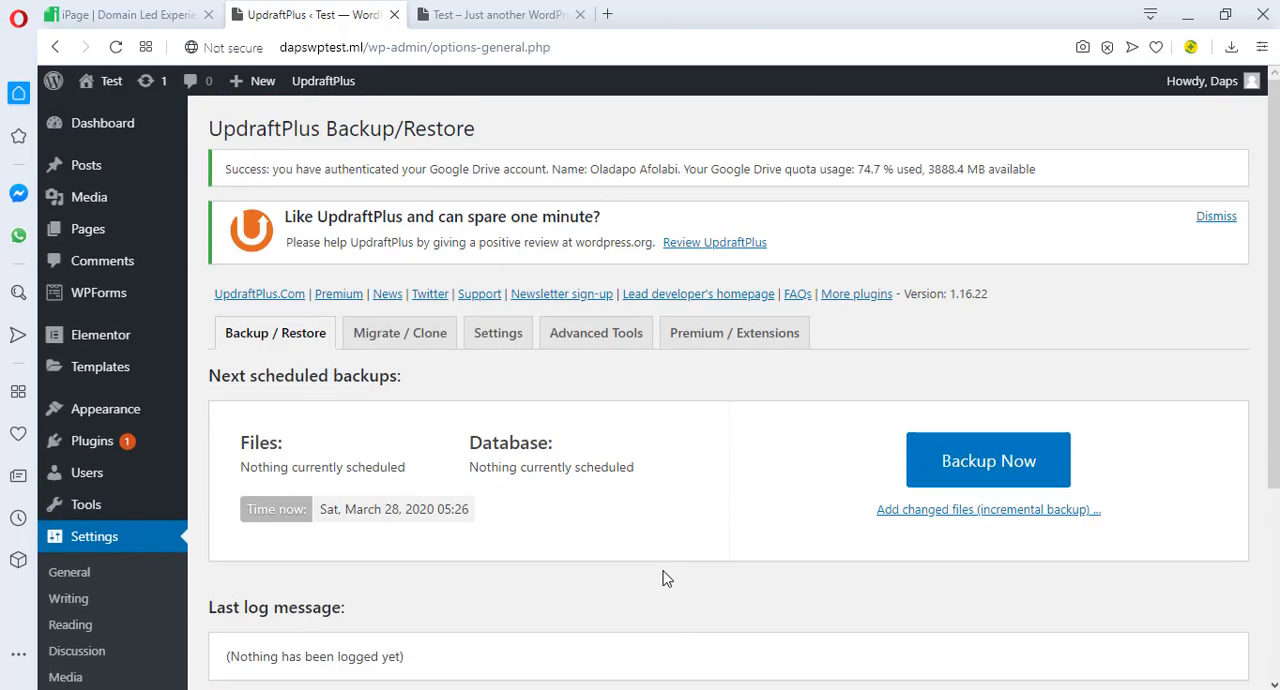
{"action": "left_click", "coordinate": [975, 474]}
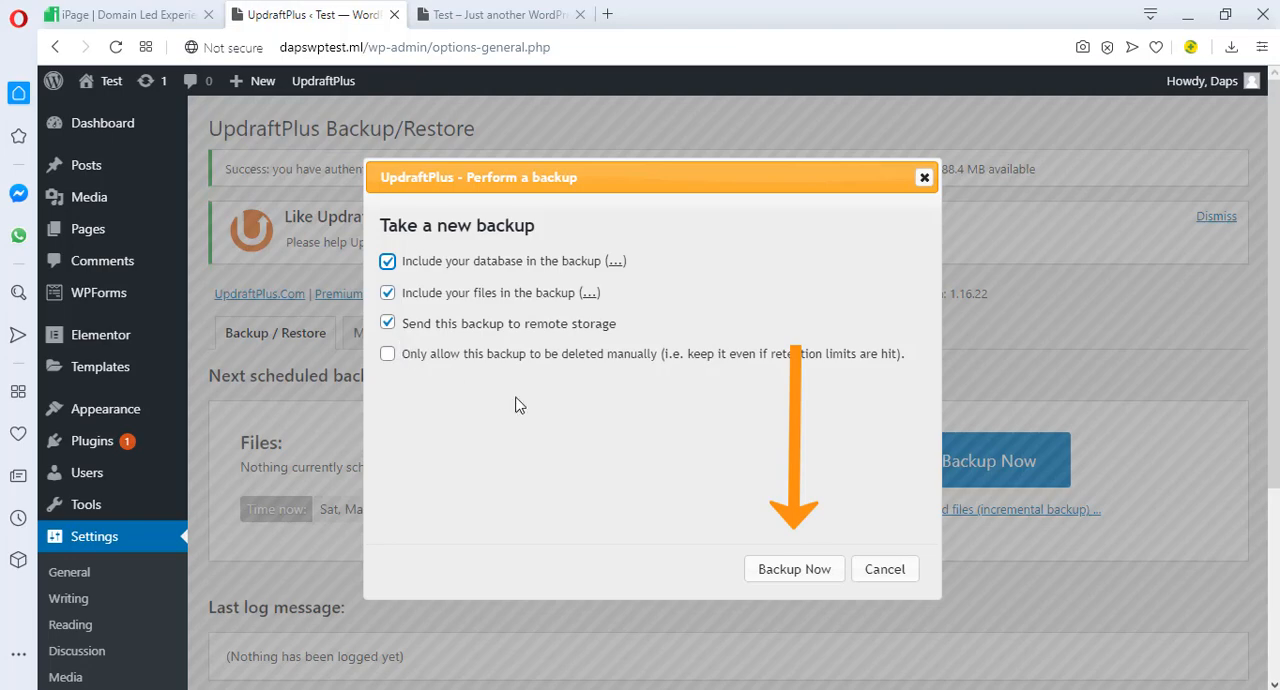
{"action": "left_click", "coordinate": [795, 570]}
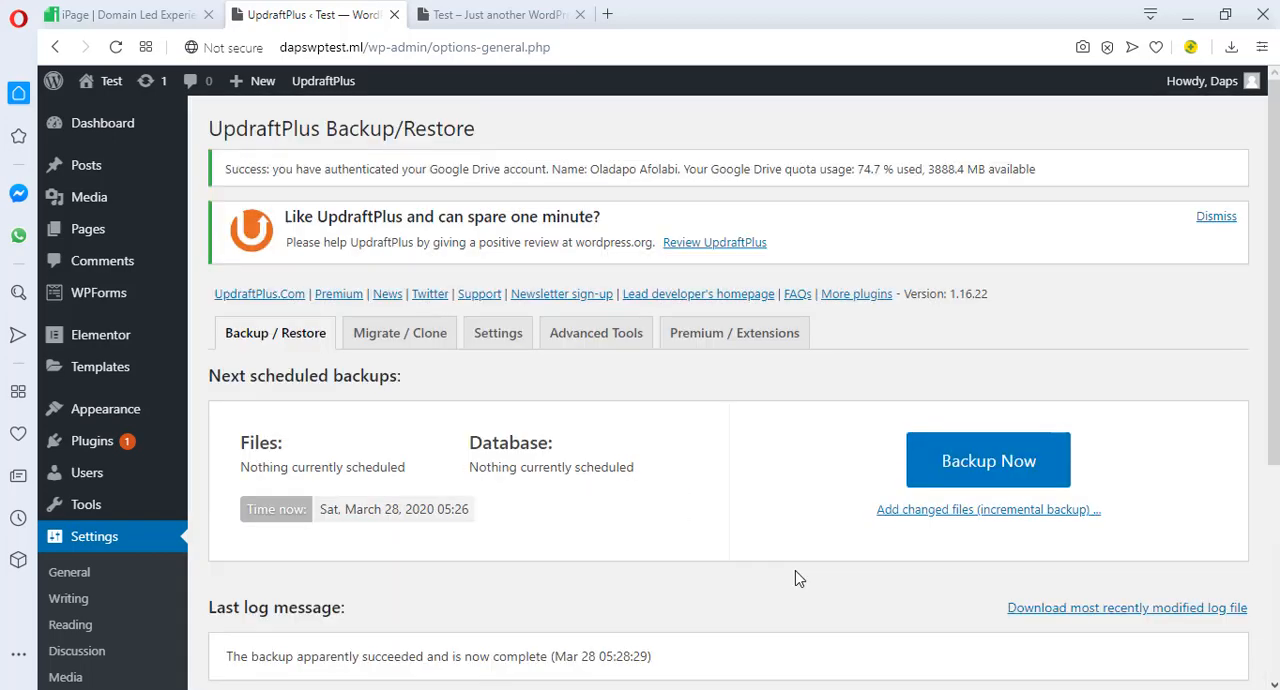
{"action": "scroll", "coordinate": [797, 578], "scroll_direction": "down", "scroll_amount": 4}
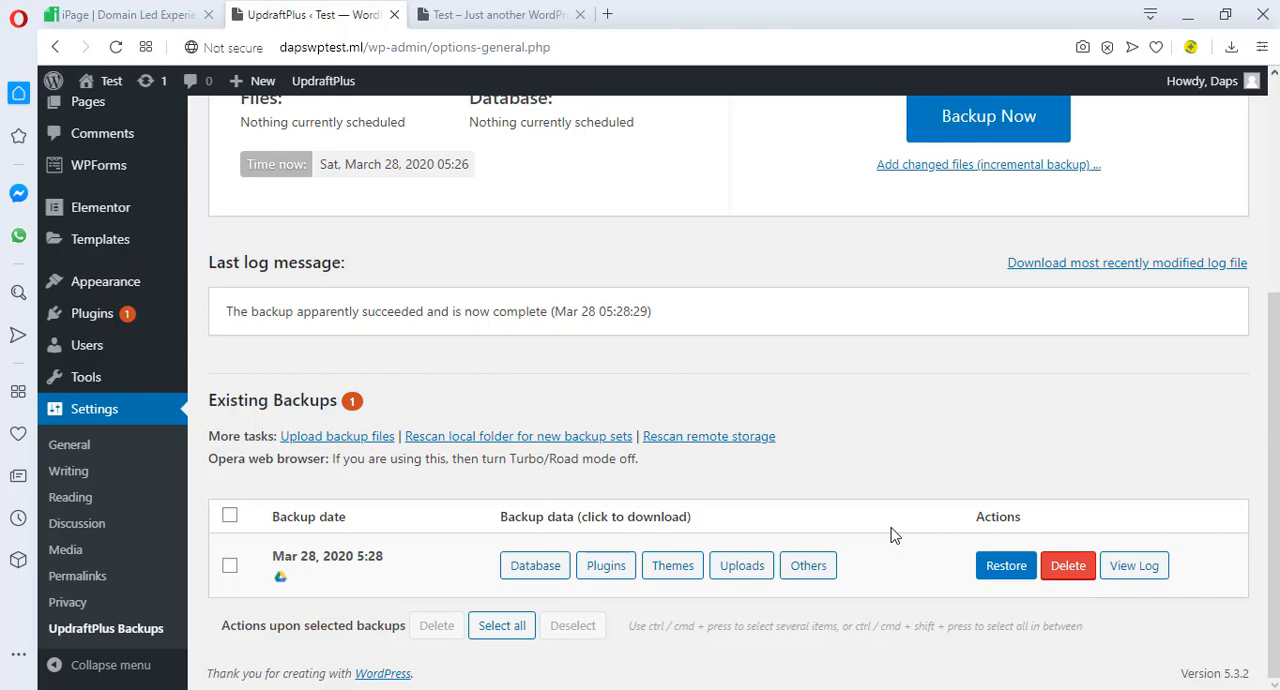
{"action": "scroll", "coordinate": [891, 531], "scroll_direction": "up", "scroll_amount": 4}
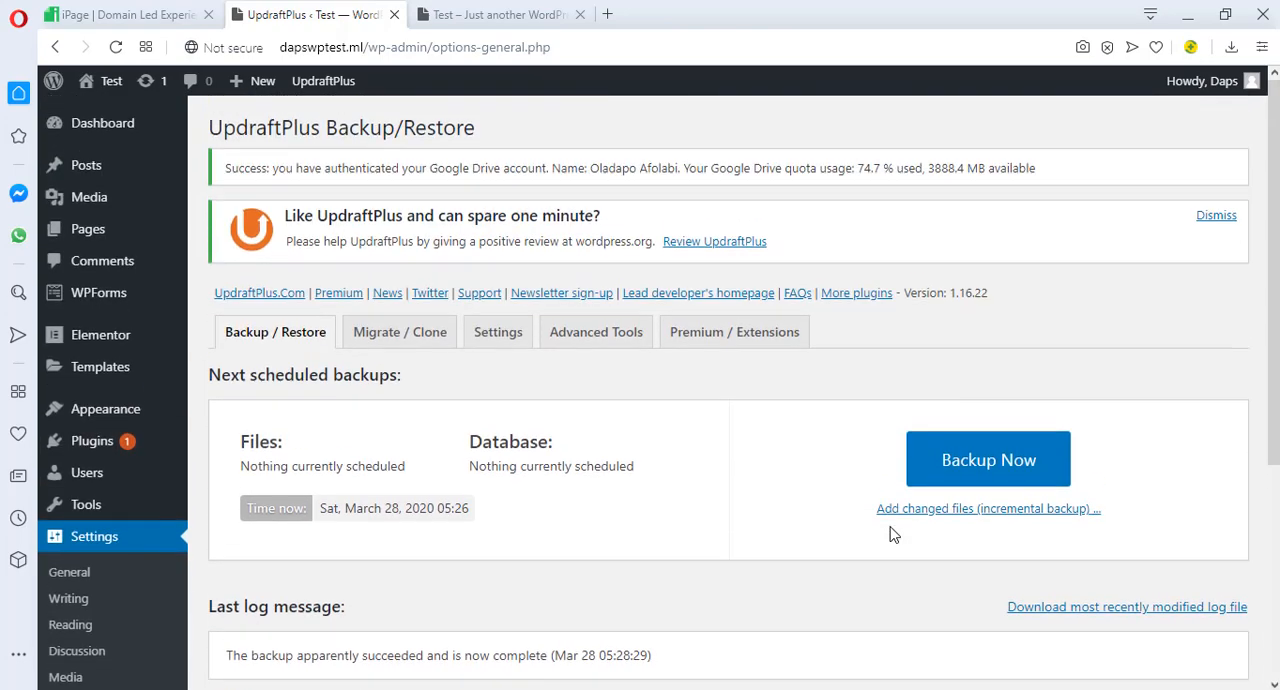
Schedule the UpdraftPlus files and database backups weekly and retain 4 scheduled backups of each
{"action": "left_click", "coordinate": [493, 340]}
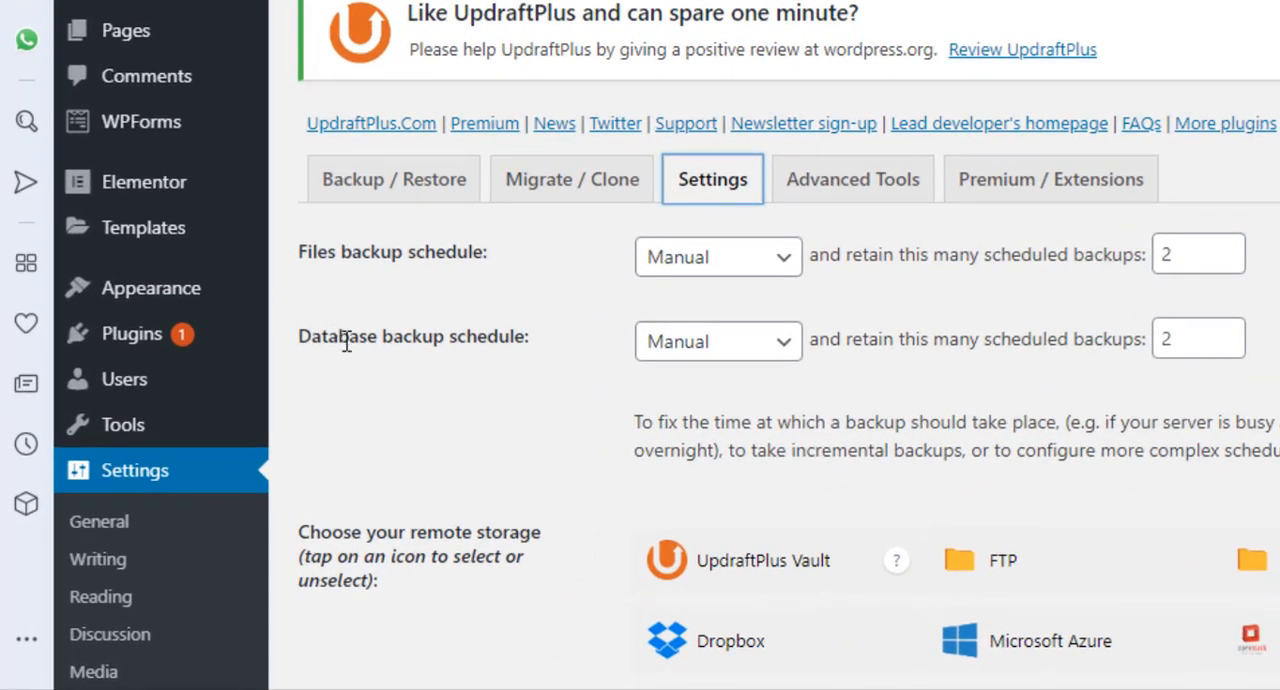
{"action": "left_click", "coordinate": [741, 270]}
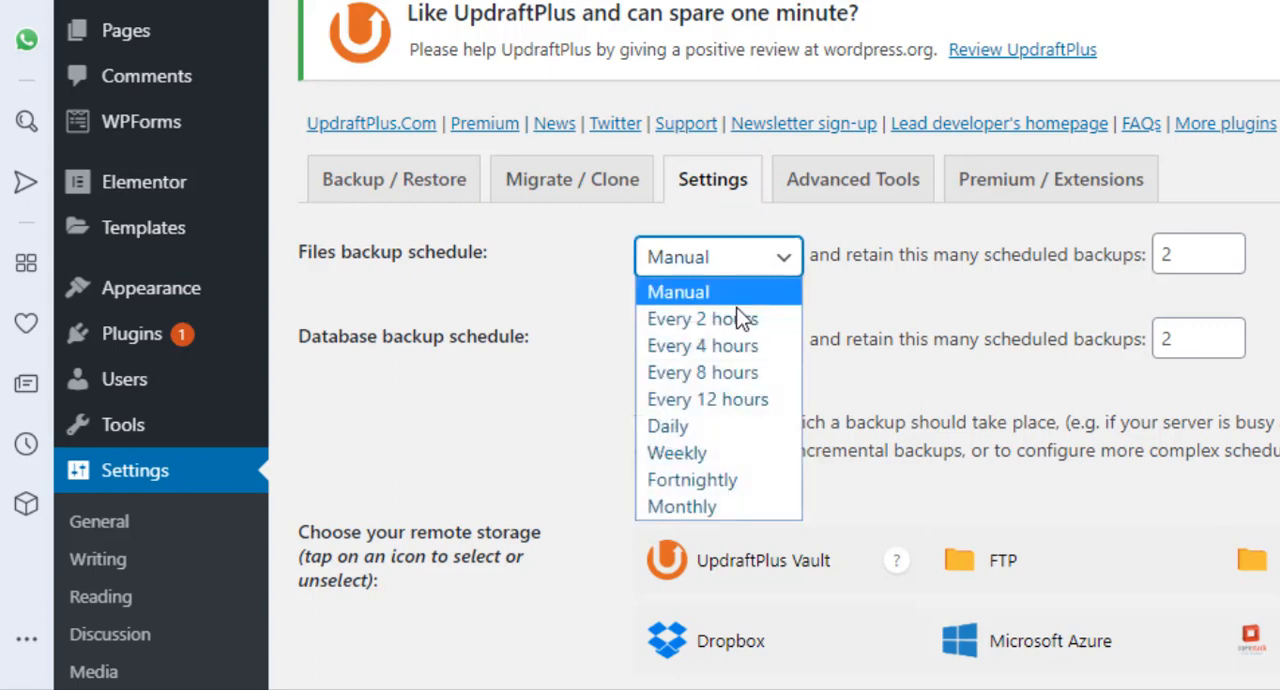
{"action": "left_click", "coordinate": [727, 453]}
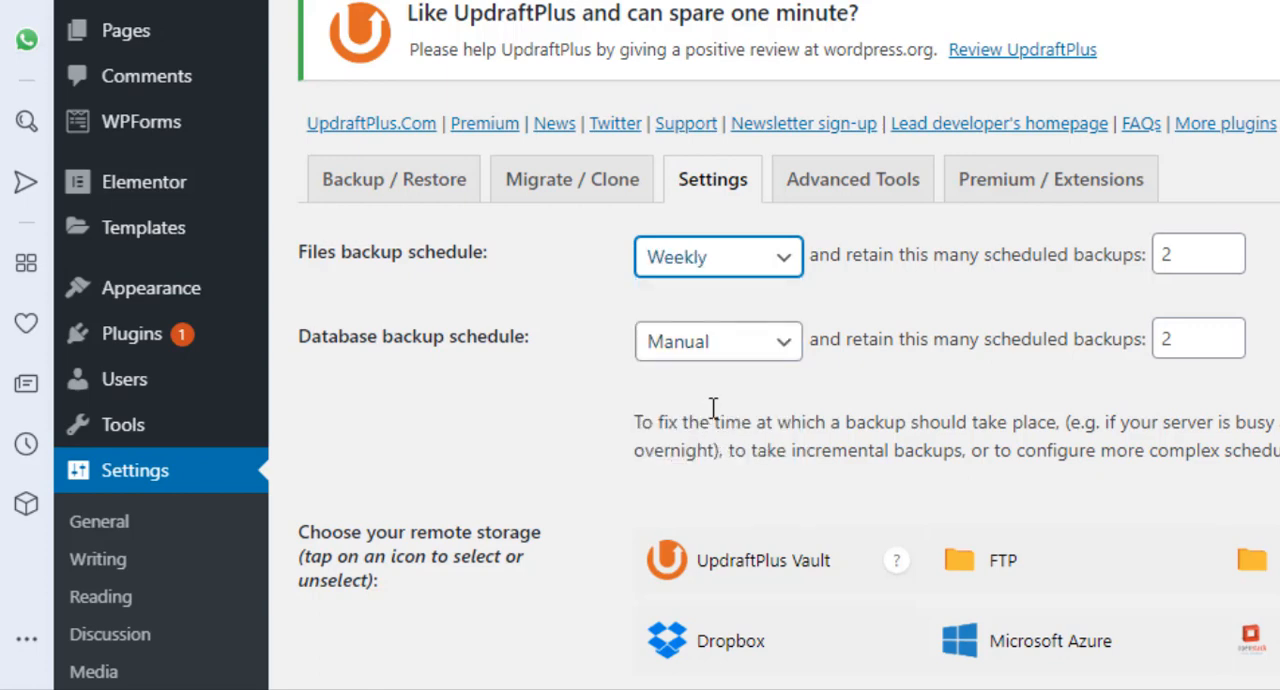
{"action": "left_click", "coordinate": [766, 358]}
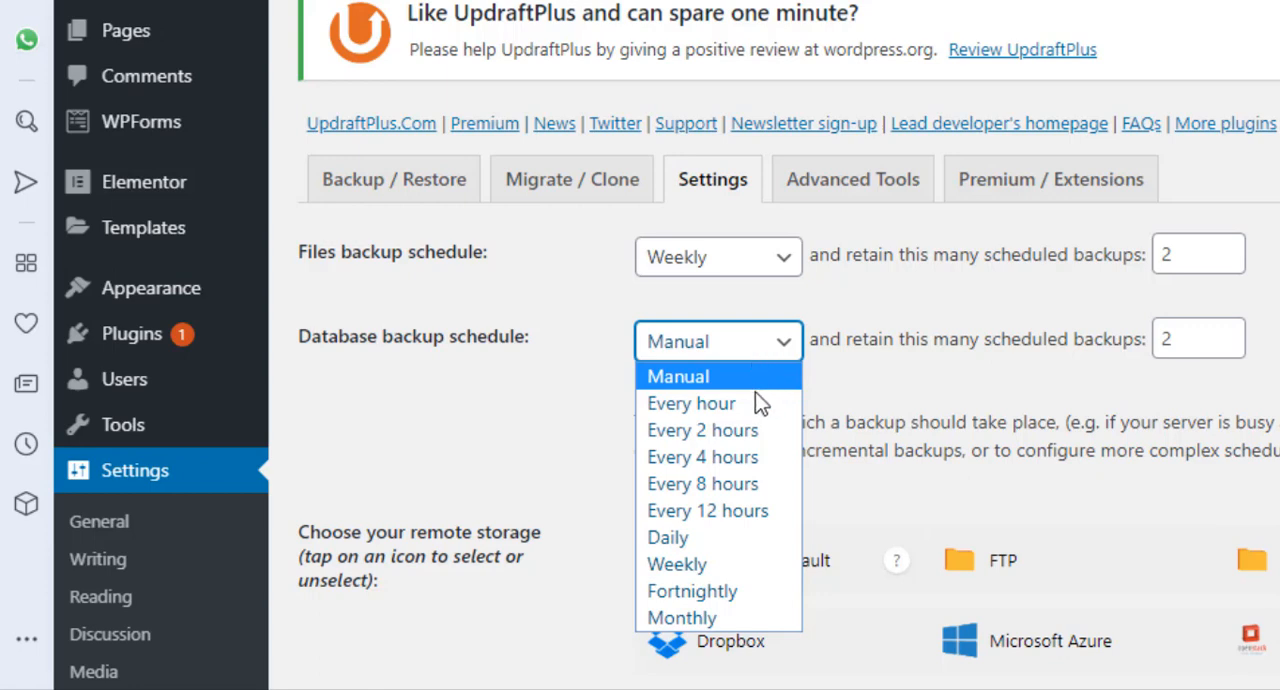
{"action": "left_click", "coordinate": [738, 566]}
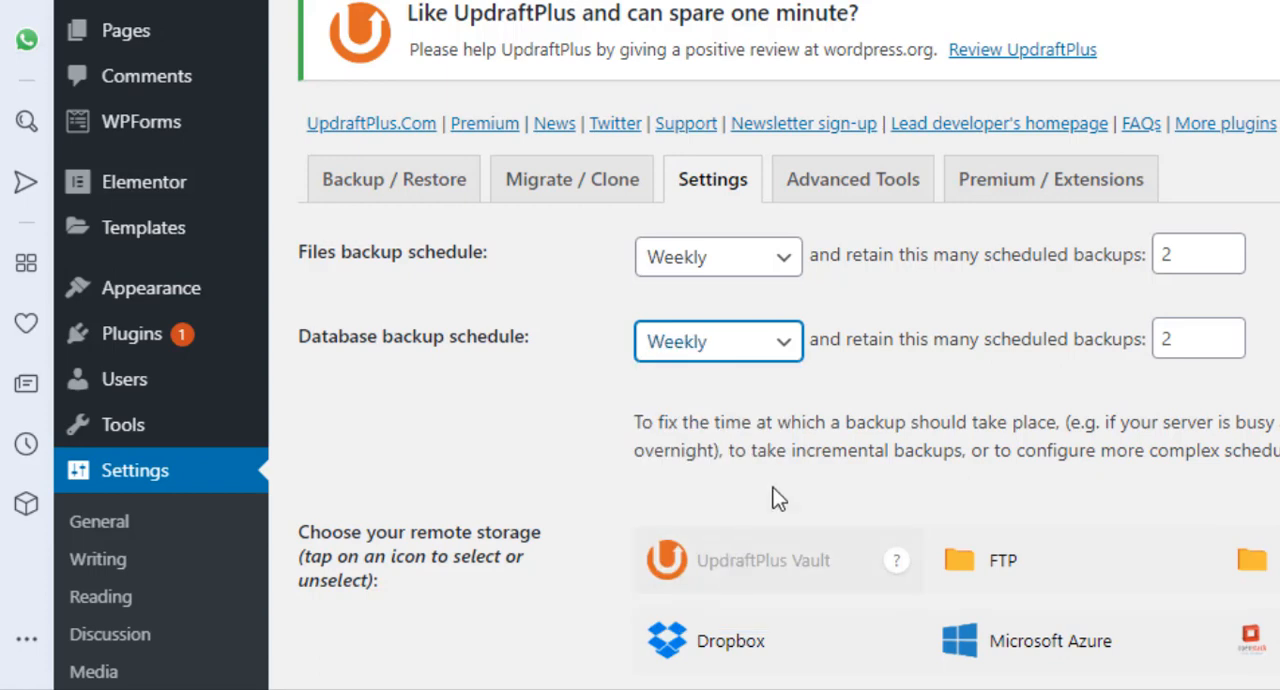
{"action": "left_click", "coordinate": [1227, 248]}
{"action": "left_click", "coordinate": [1227, 248]}
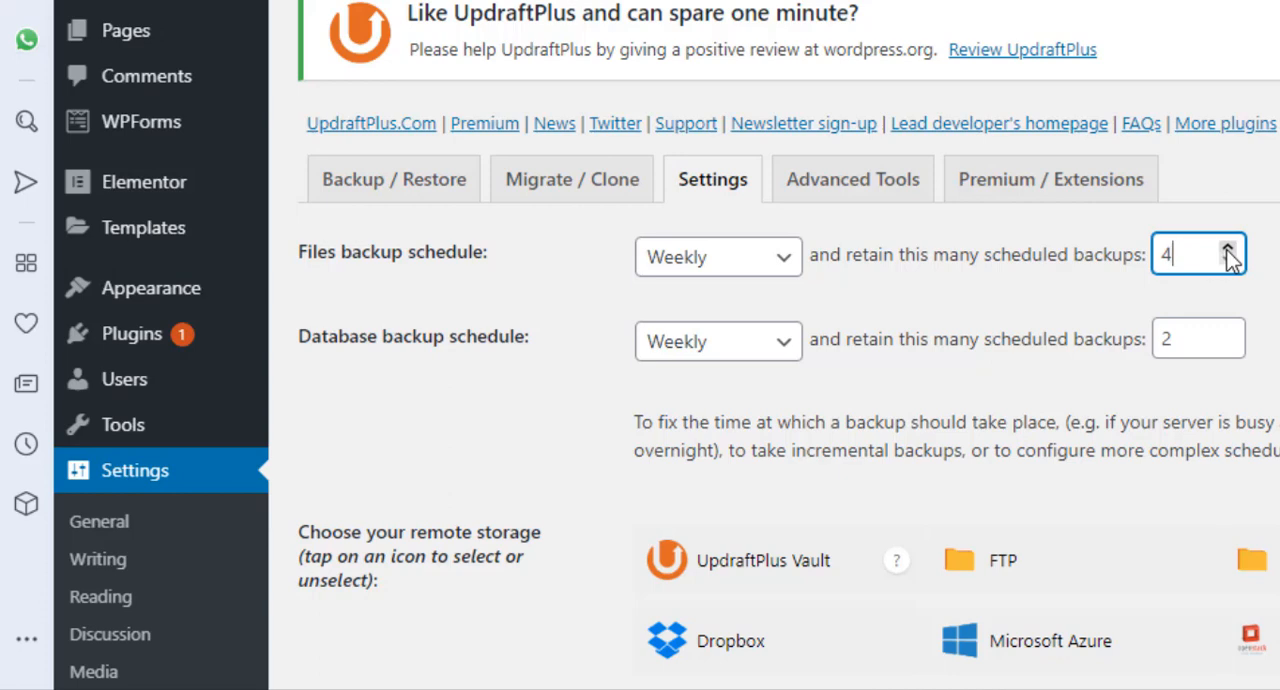
{"action": "left_click", "coordinate": [1228, 331]}
{"action": "left_click", "coordinate": [1228, 331]}
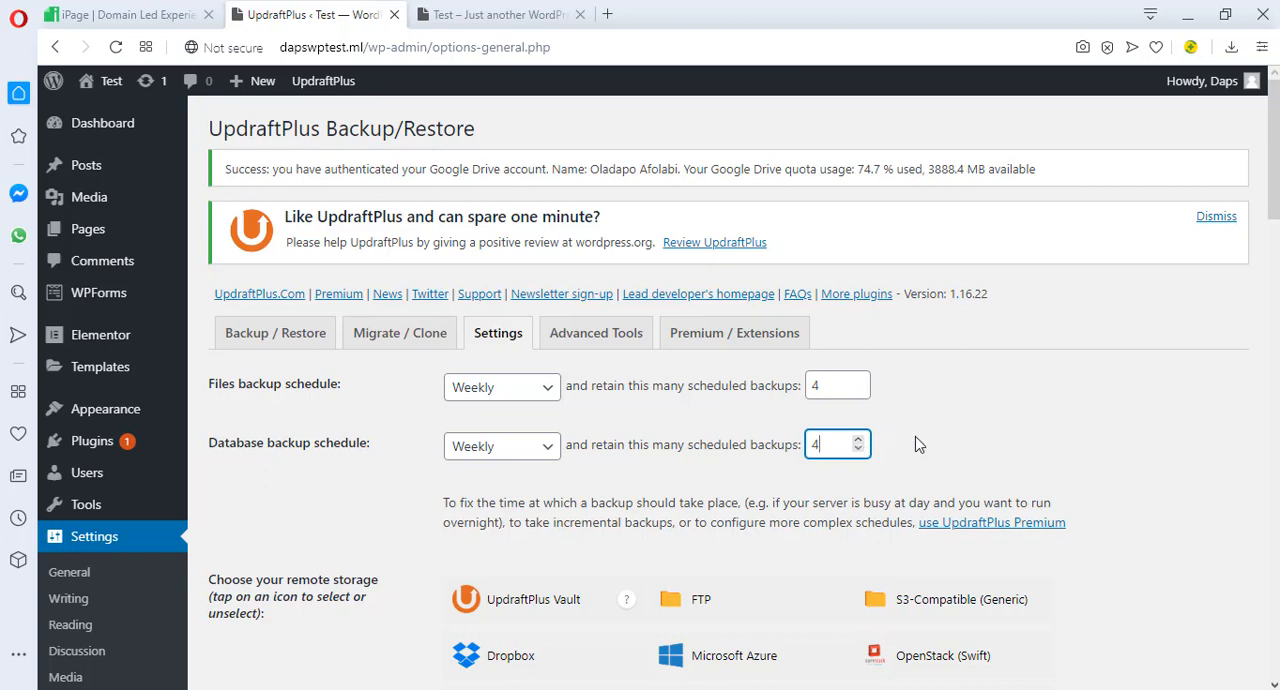
Enable the basic report e-mail to the site's admin address and save the UpdraftPlus settings
{"action": "scroll", "coordinate": [926, 440], "scroll_direction": "down", "scroll_amount": 3}
{"action": "scroll", "coordinate": [930, 443], "scroll_direction": "down", "scroll_amount": 6}
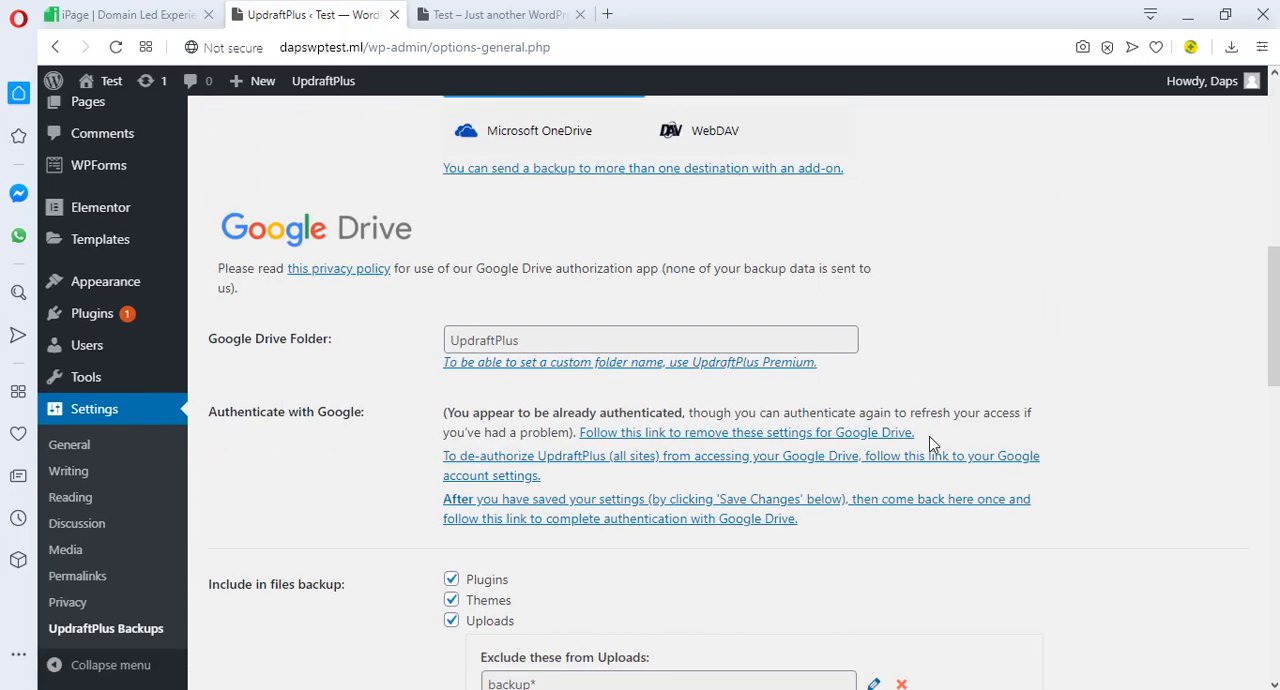
{"action": "scroll", "coordinate": [930, 442], "scroll_direction": "down", "scroll_amount": 3}
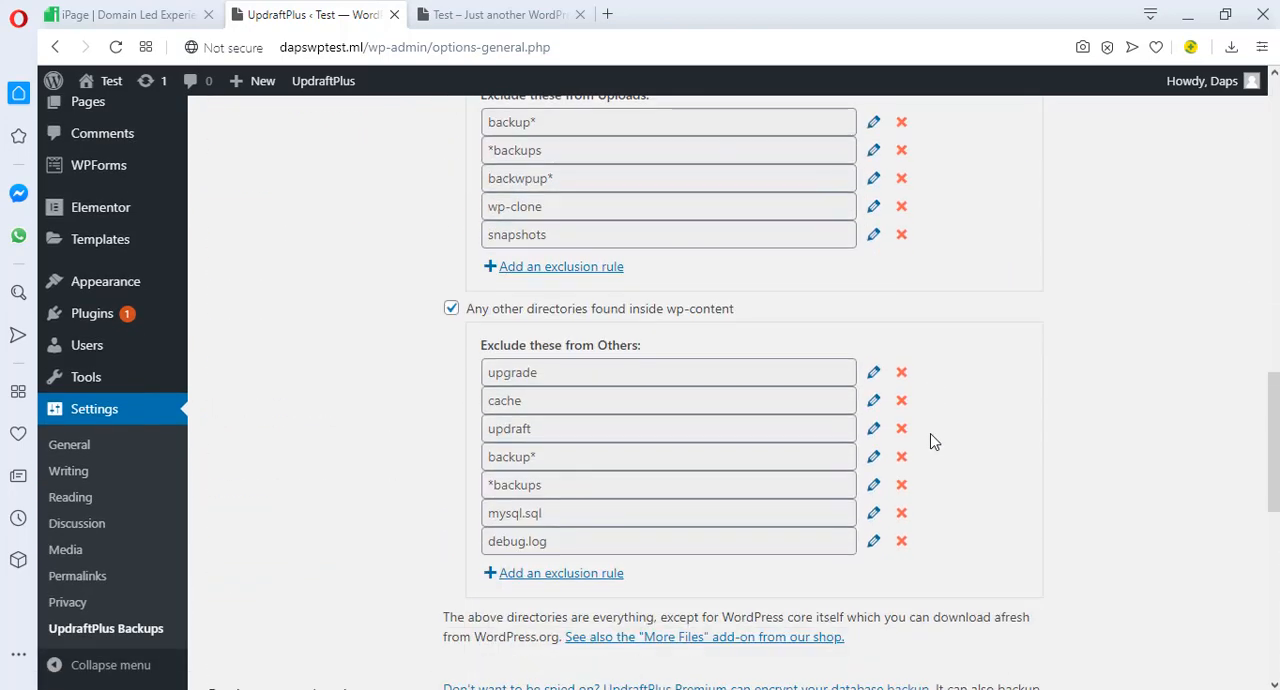
{"action": "scroll", "coordinate": [930, 441], "scroll_direction": "down", "scroll_amount": 2}
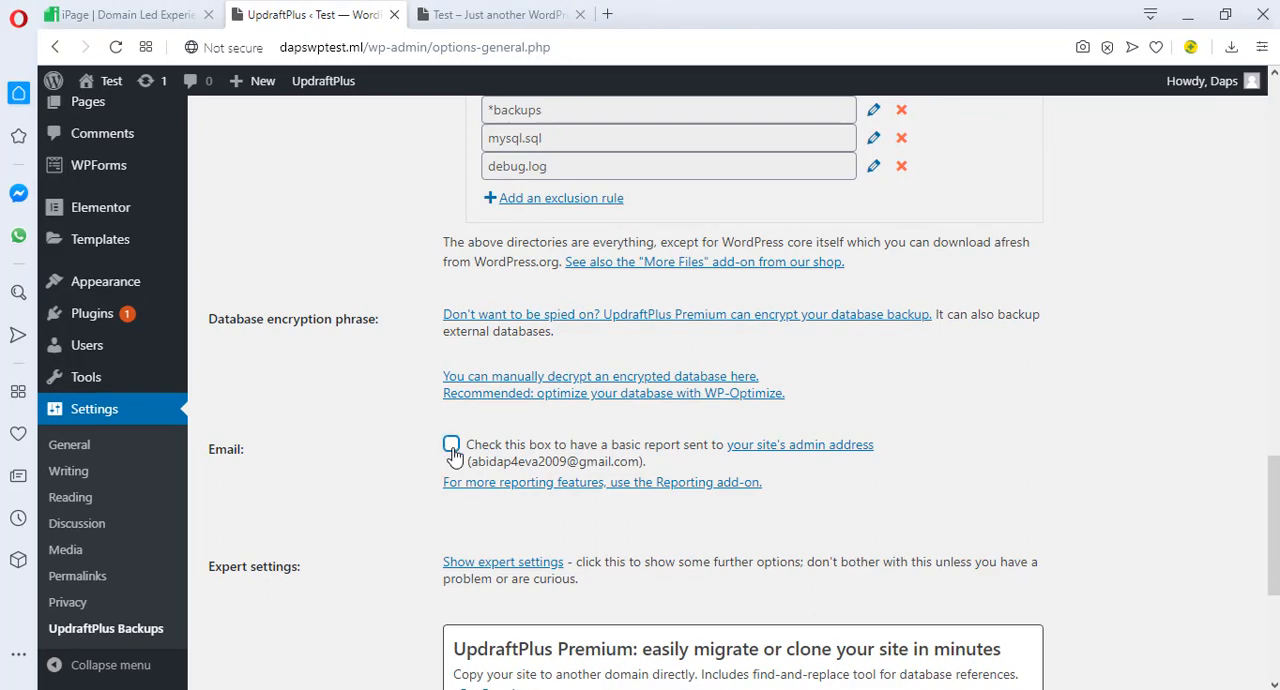
{"action": "left_click", "coordinate": [451, 448]}
{"action": "scroll", "coordinate": [451, 455], "scroll_direction": "down", "scroll_amount": 4}
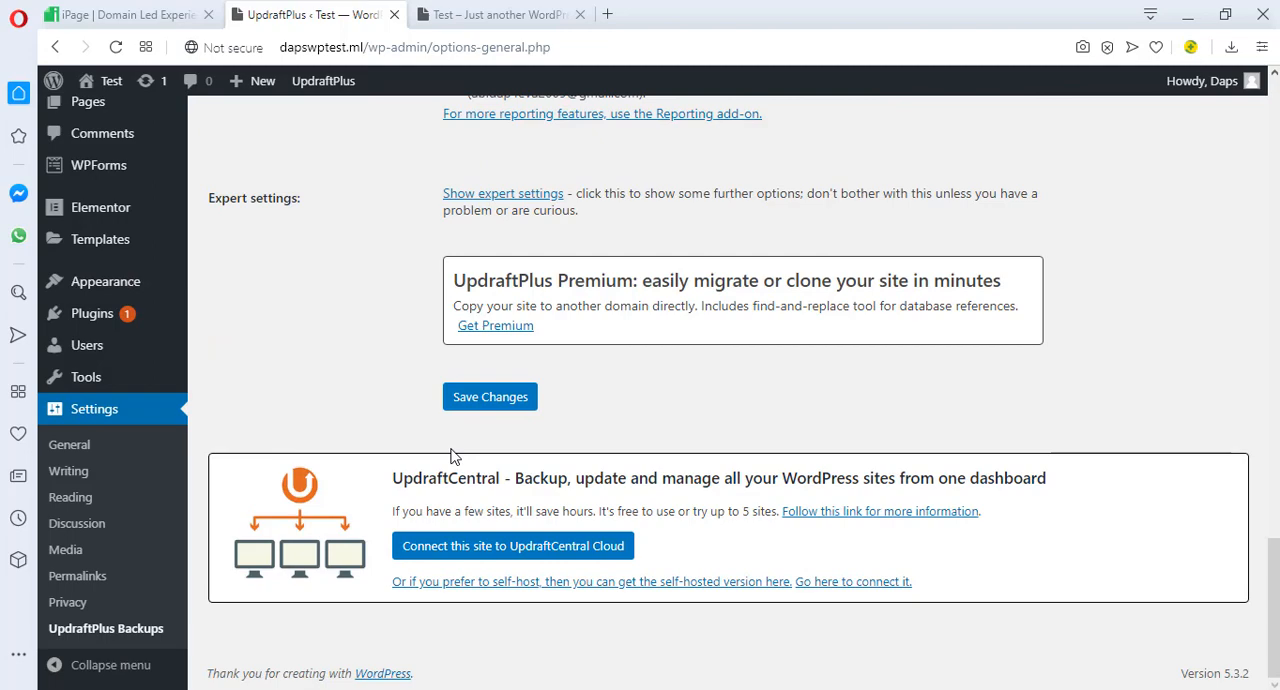
{"action": "left_click", "coordinate": [478, 397]}
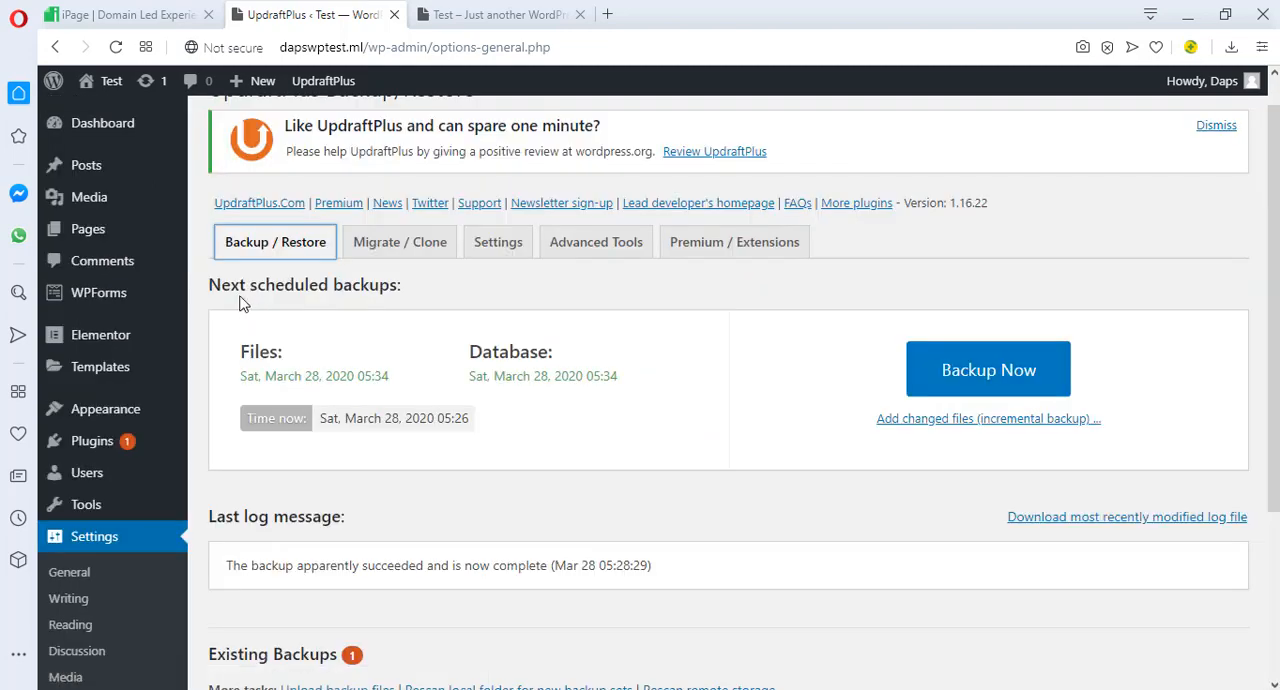
Check the existing backups list, and open the live site's homepage for editing with Elementor
{"action": "scroll", "coordinate": [810, 358], "scroll_direction": "down", "scroll_amount": 3}
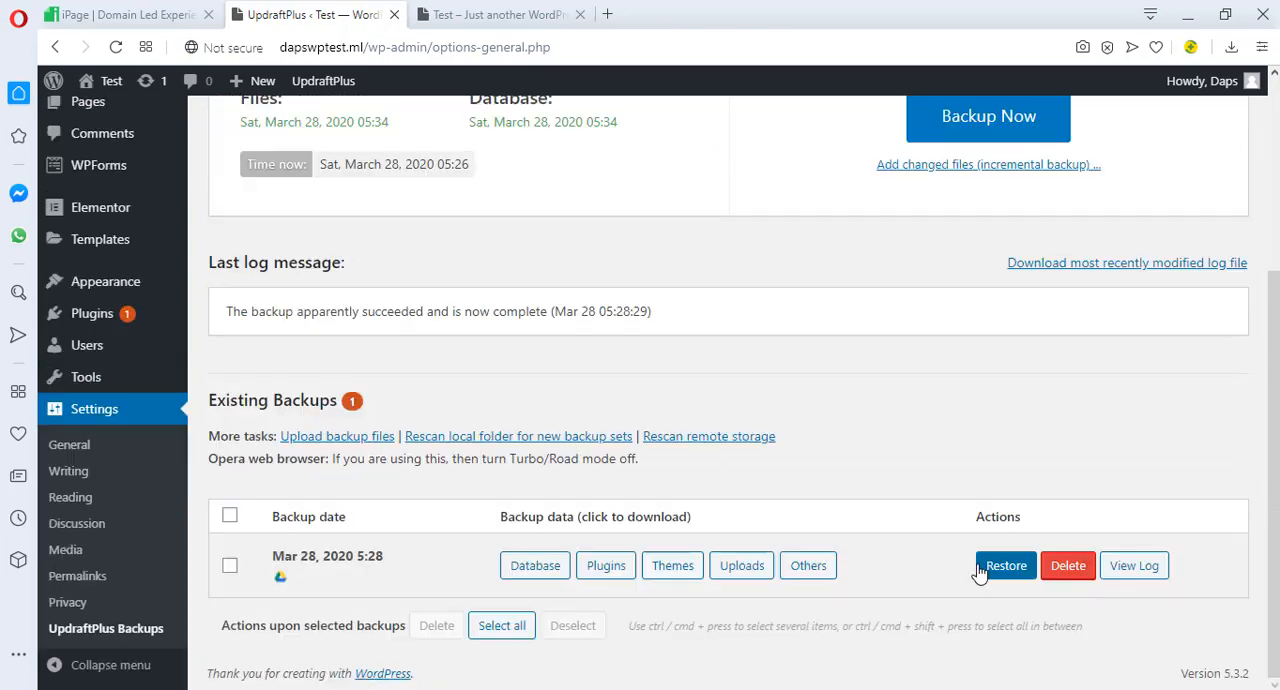
{"action": "left_click", "coordinate": [450, 16]}
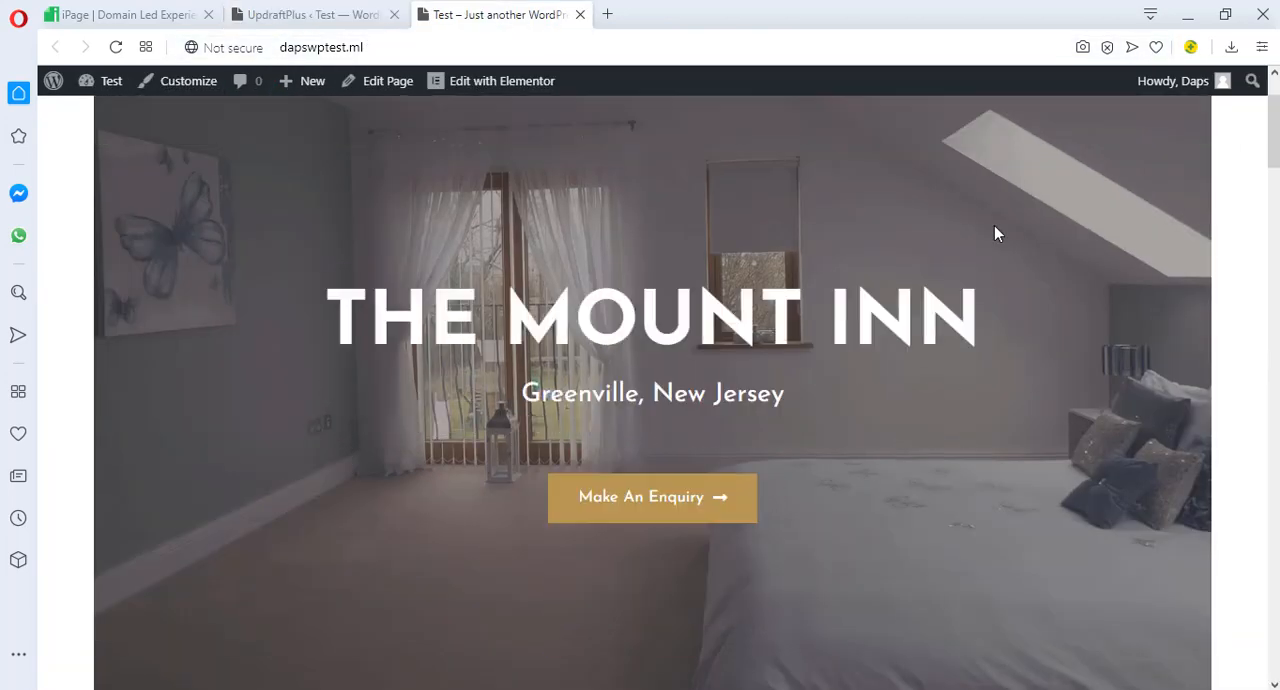
{"action": "scroll", "coordinate": [994, 231], "scroll_direction": "down", "scroll_amount": 5}
{"action": "scroll", "coordinate": [995, 232], "scroll_direction": "up", "scroll_amount": 5}
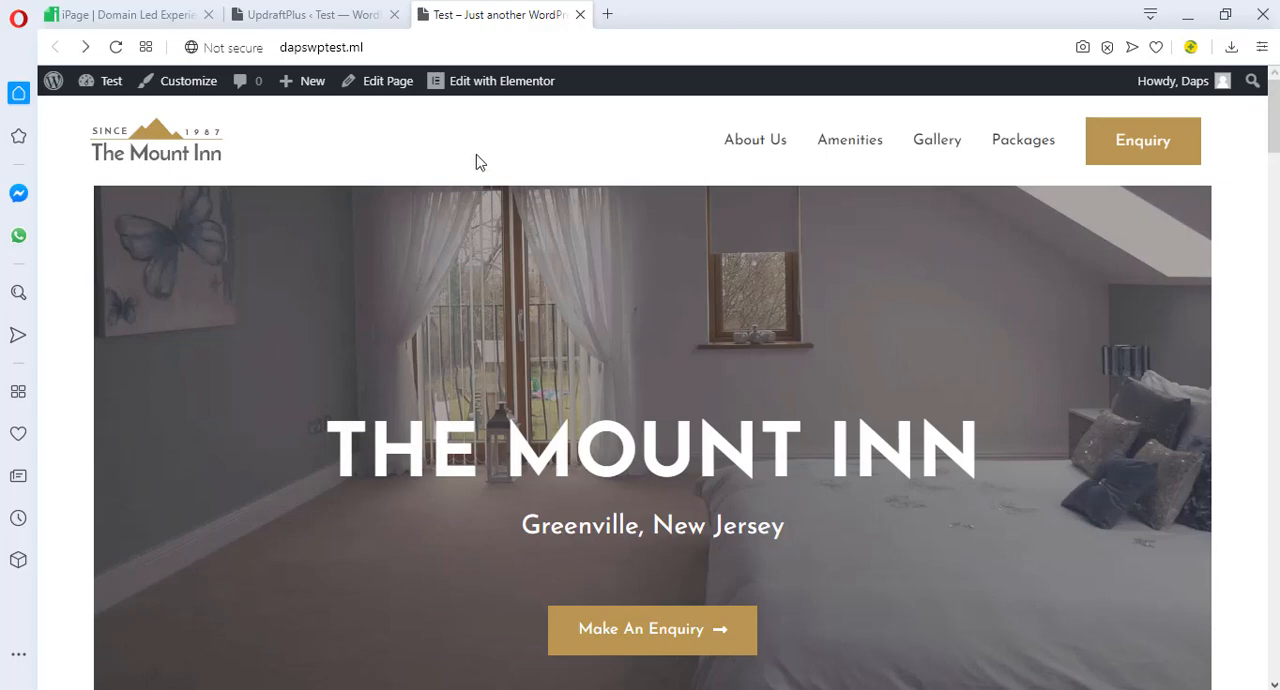
{"action": "left_click", "coordinate": [494, 86]}
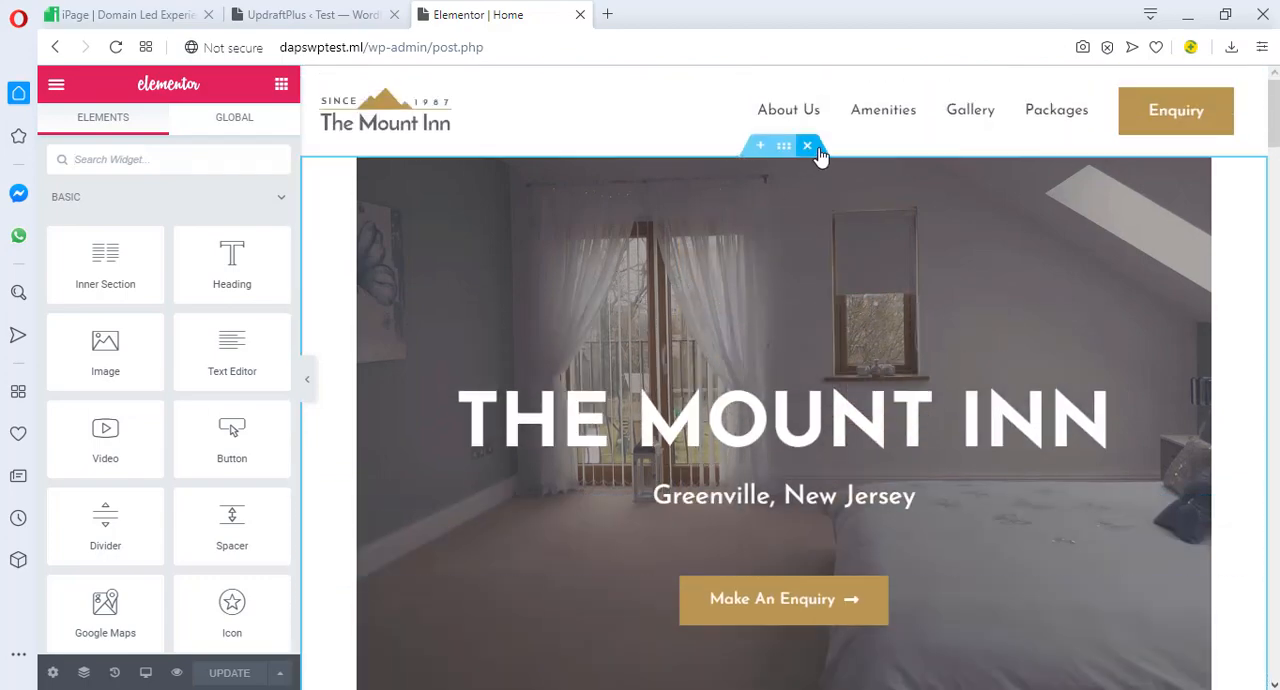
Delete the hero section with the heading "The Mount Inn", update the page and view it live
{"action": "left_click", "coordinate": [809, 147]}
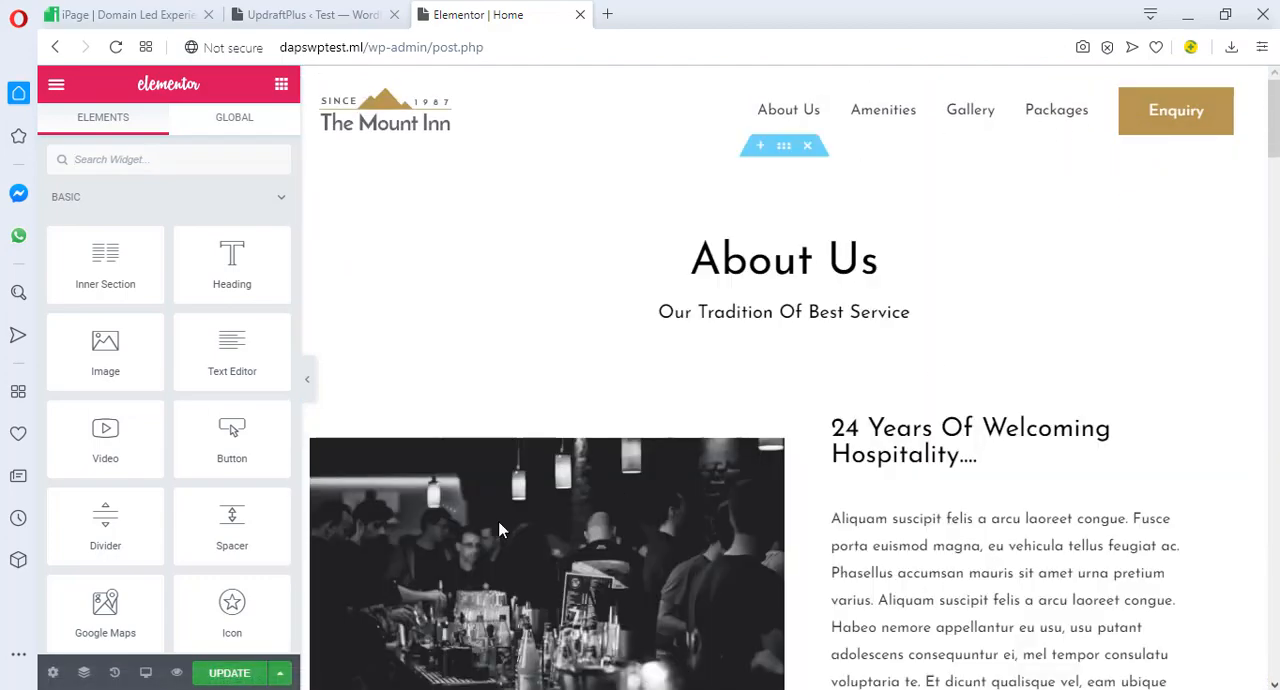
{"action": "left_click", "coordinate": [232, 676]}
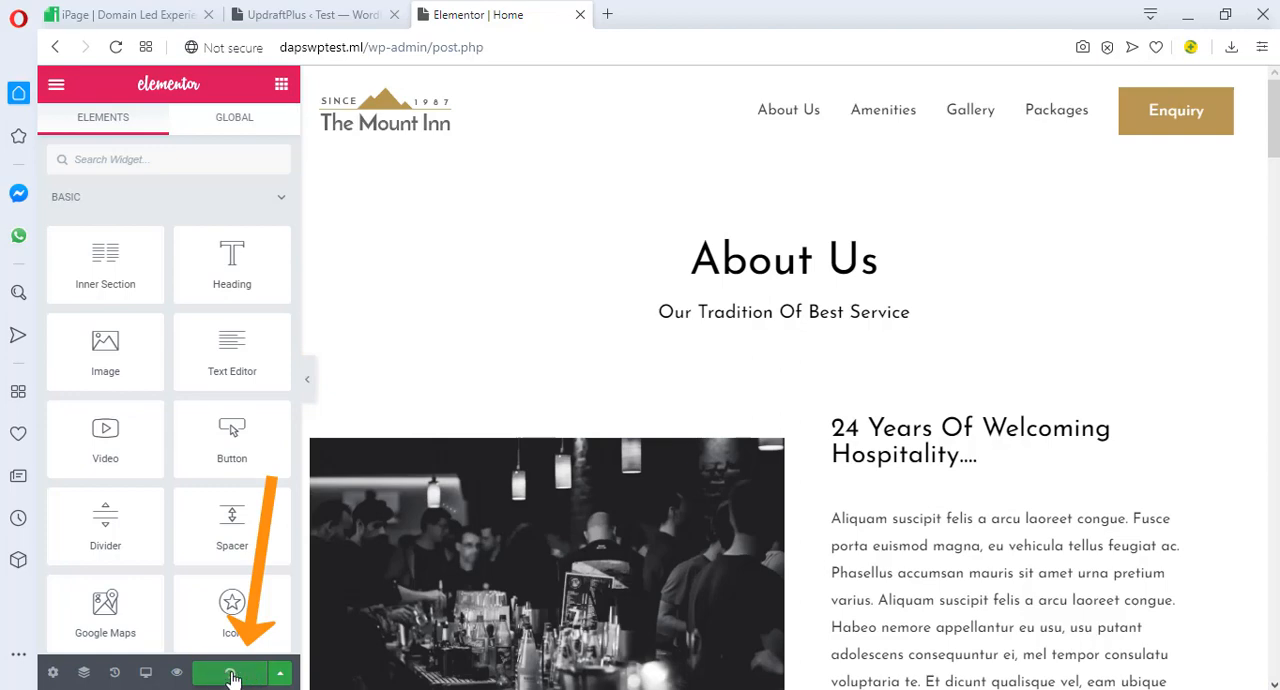
{"action": "left_click", "coordinate": [54, 86]}
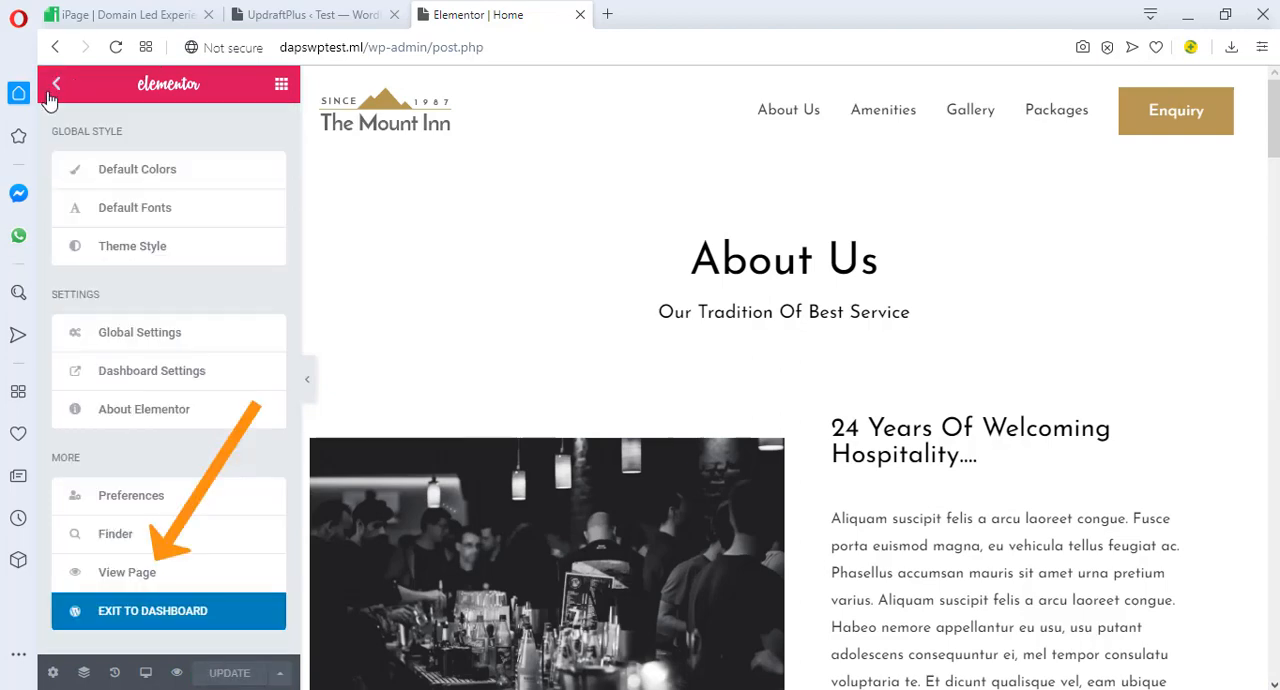
{"action": "left_click", "coordinate": [146, 576]}
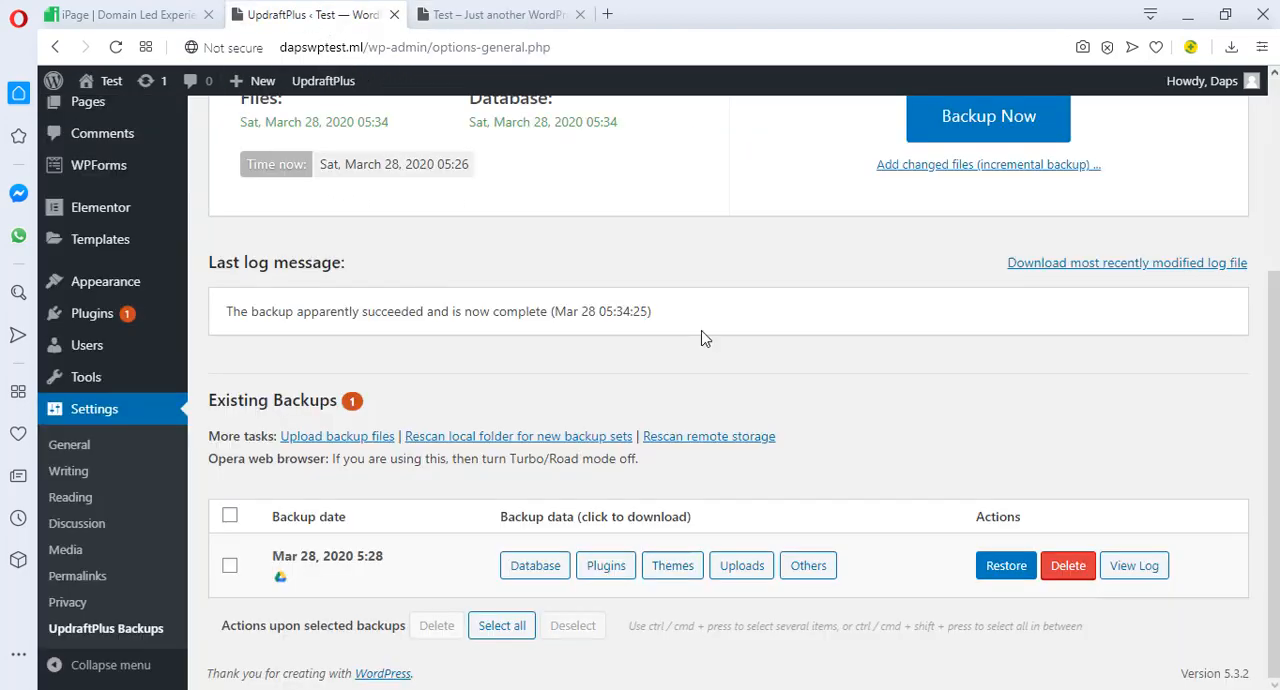
Restore the Mar 28, 2020 5:28 backup in UpdraftPlus with its plugins, themes, uploads, others and database components
{"action": "left_click", "coordinate": [312, 14]}
{"action": "left_click", "coordinate": [1006, 565]}
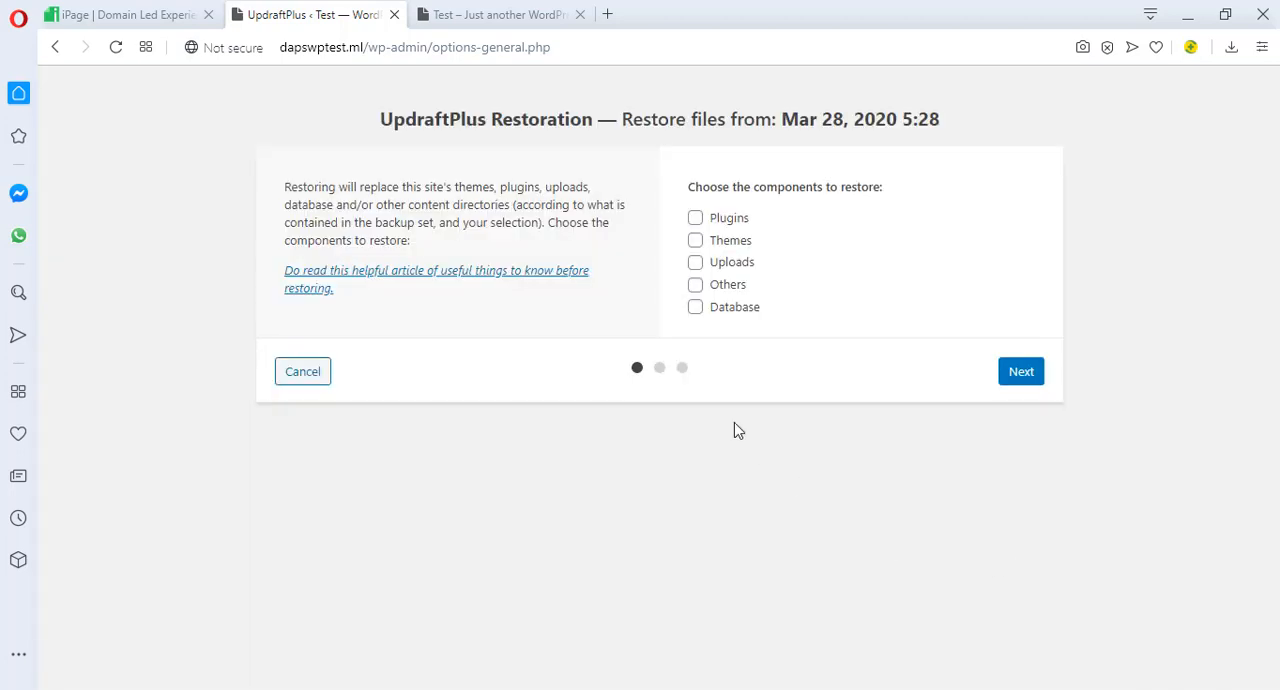
{"action": "left_click", "coordinate": [695, 220]}
{"action": "left_click", "coordinate": [695, 240]}
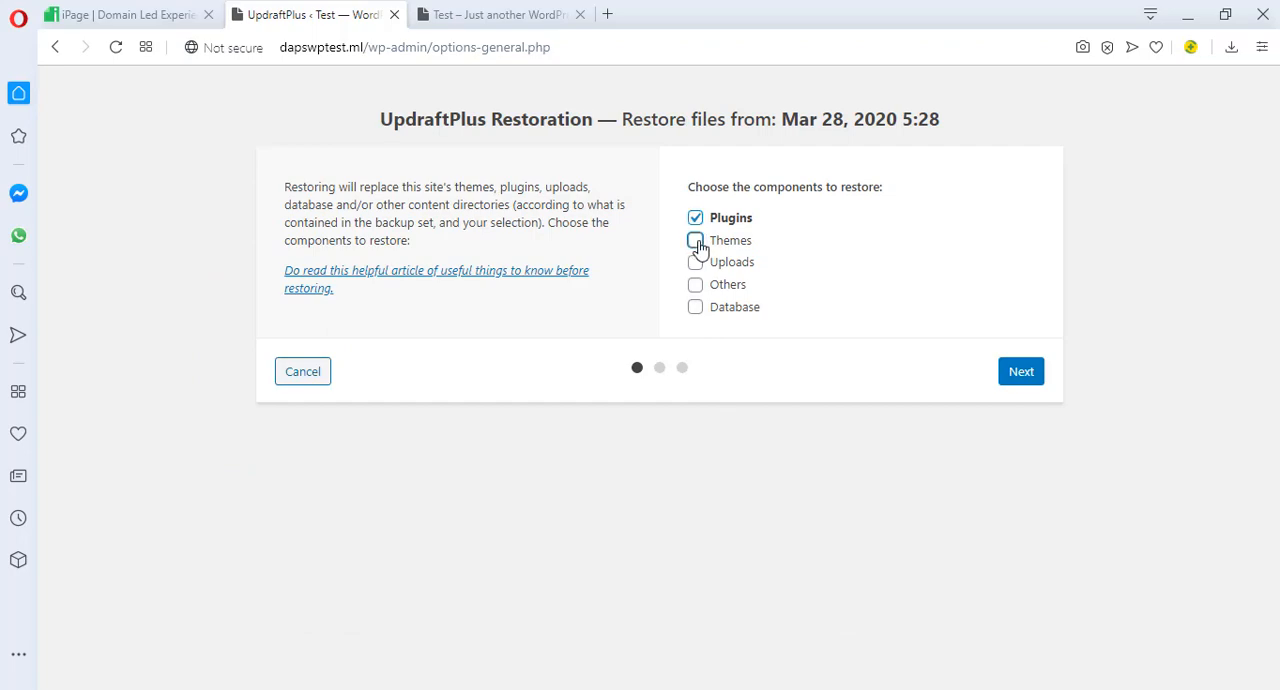
{"action": "left_click", "coordinate": [695, 262]}
{"action": "left_click", "coordinate": [695, 307]}
{"action": "left_click", "coordinate": [695, 284]}
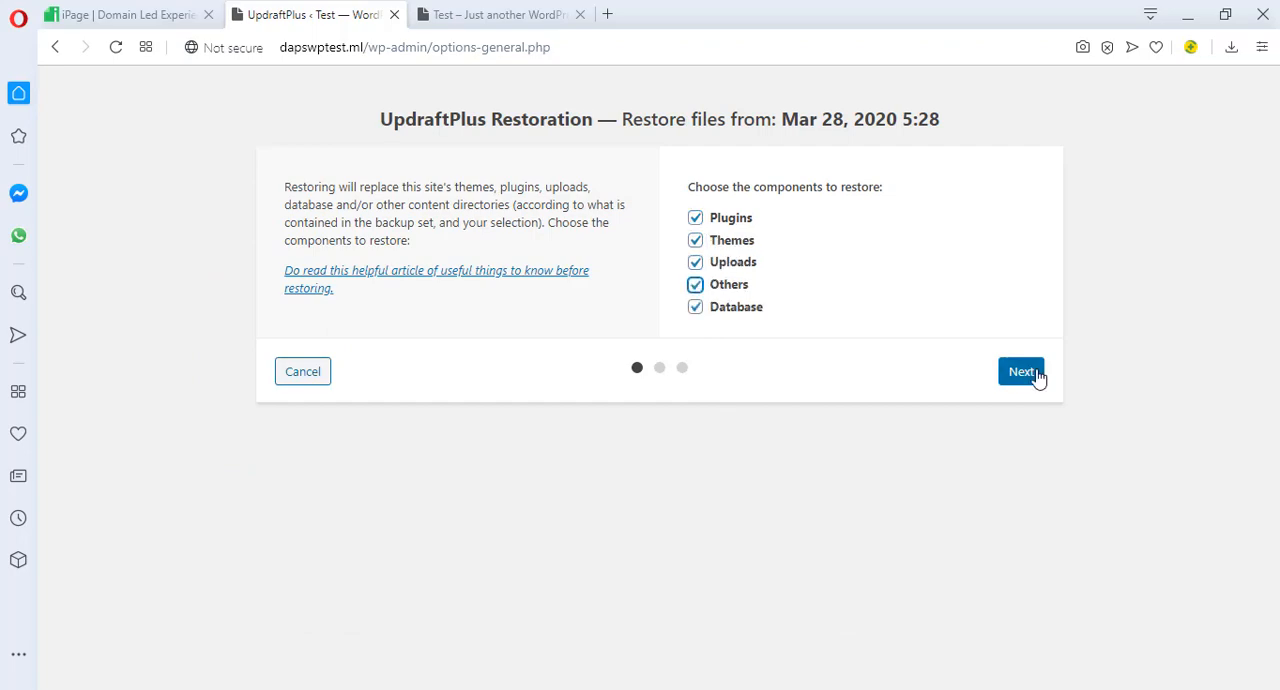
{"action": "left_click", "coordinate": [1028, 376]}
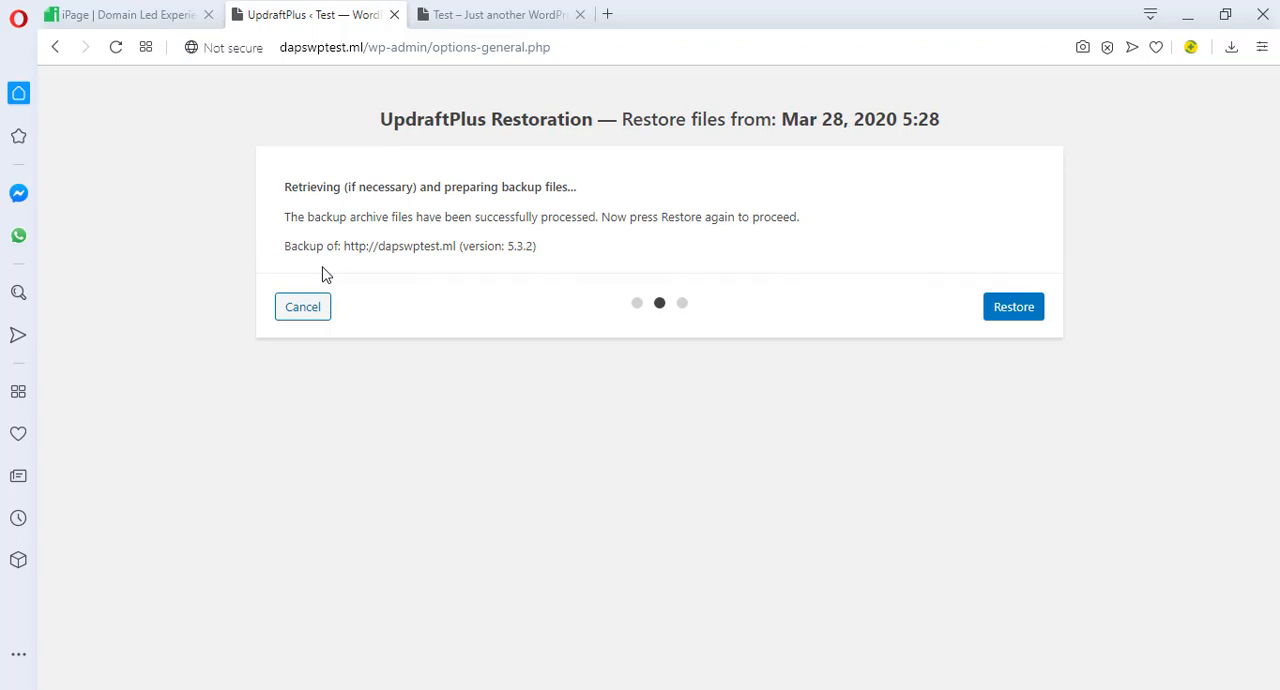
{"action": "left_click", "coordinate": [1030, 312]}
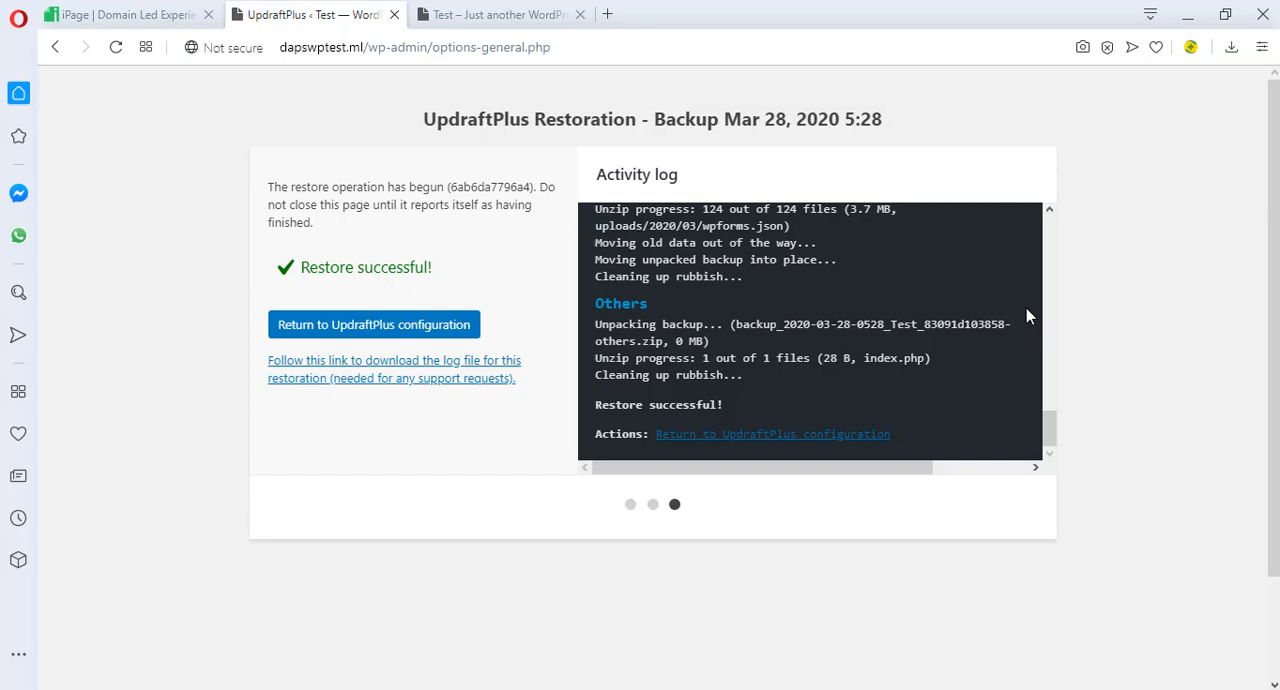
Reload the live homepage and check whether the deleted hero section has been restored
{"action": "left_click", "coordinate": [519, 15]}
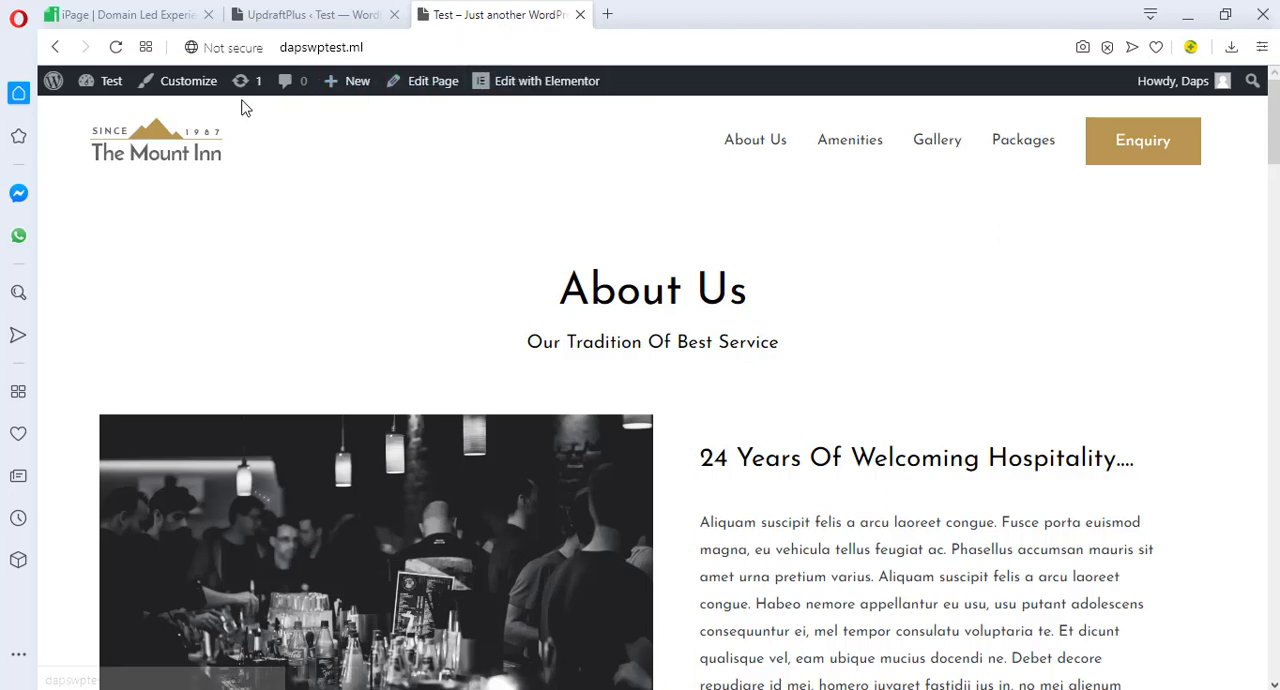
{"action": "left_click", "coordinate": [116, 48]}
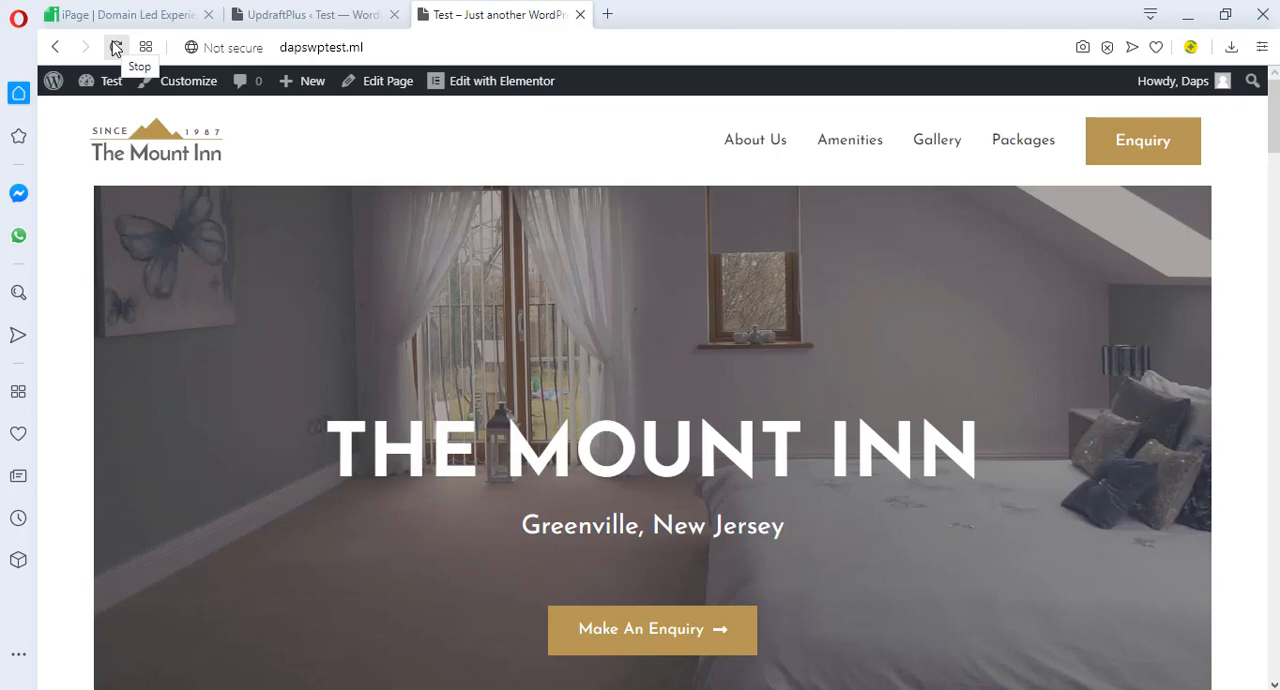
{"action": "scroll", "coordinate": [376, 165], "scroll_direction": "down", "scroll_amount": 3}
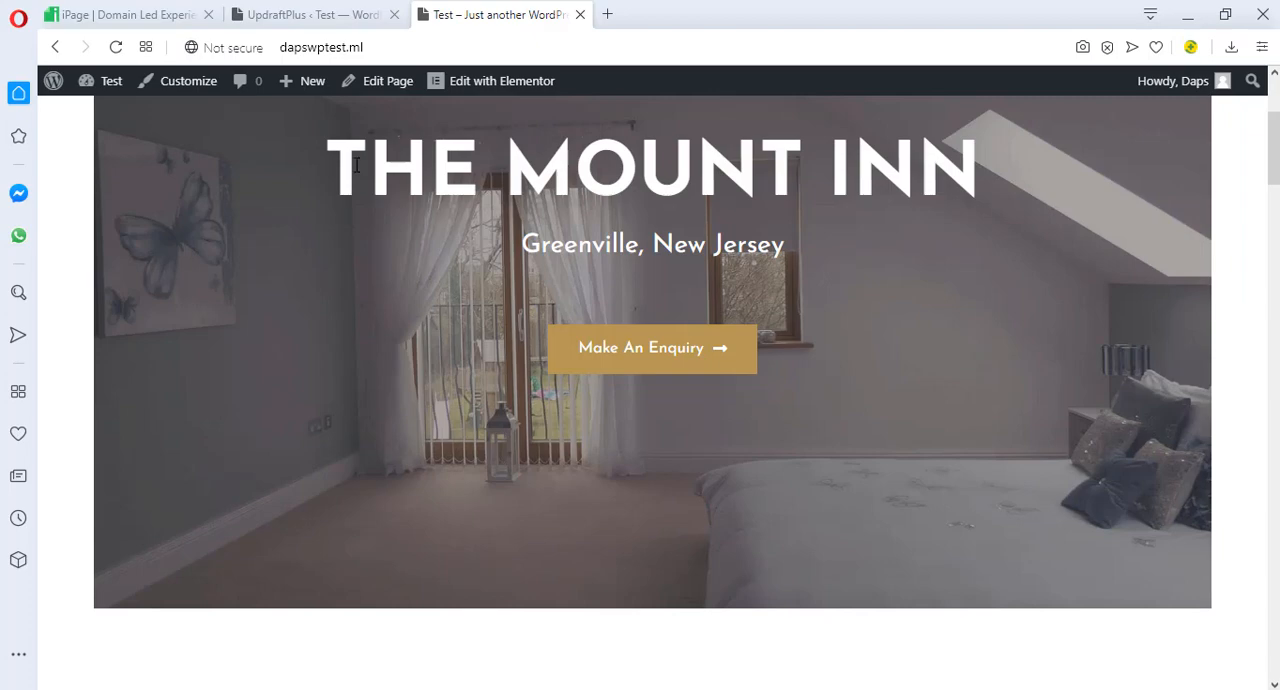
{"action": "scroll", "coordinate": [352, 170], "scroll_direction": "down", "scroll_amount": 3}
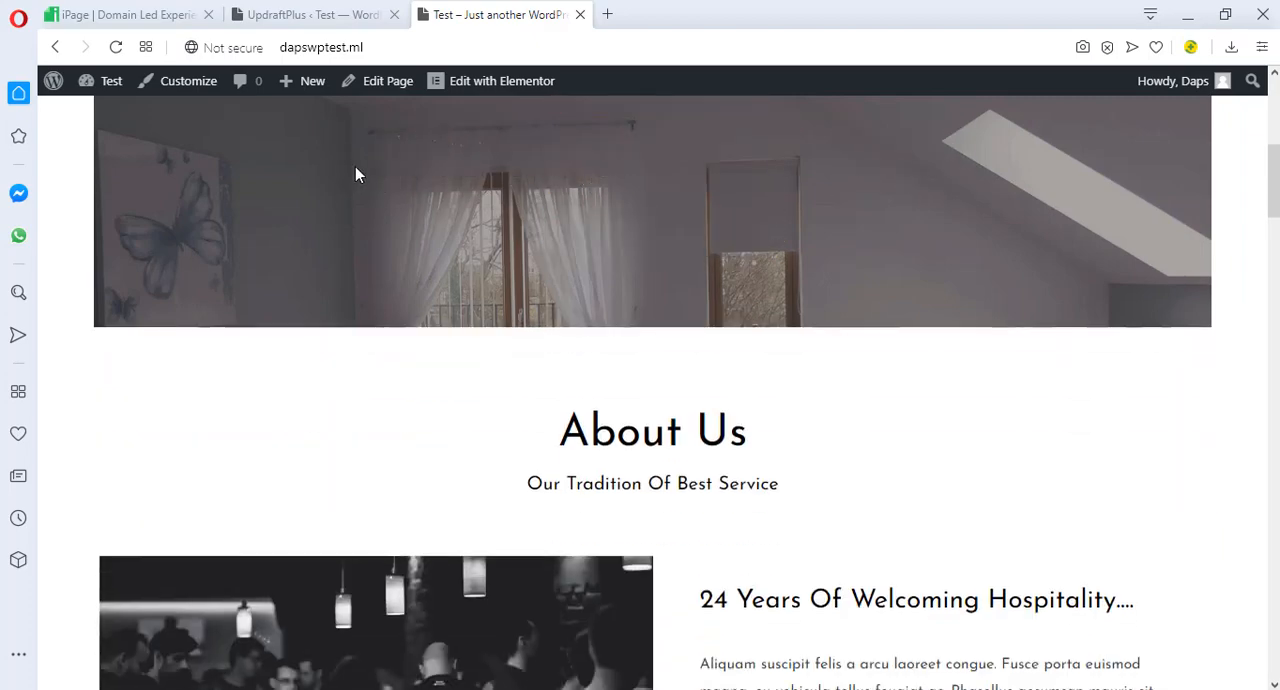
{"action": "scroll", "coordinate": [354, 174], "scroll_direction": "up", "scroll_amount": 3}
Reload the live site after the database reset and look over the content of its homepage
{"action": "left_click", "coordinate": [116, 47]}
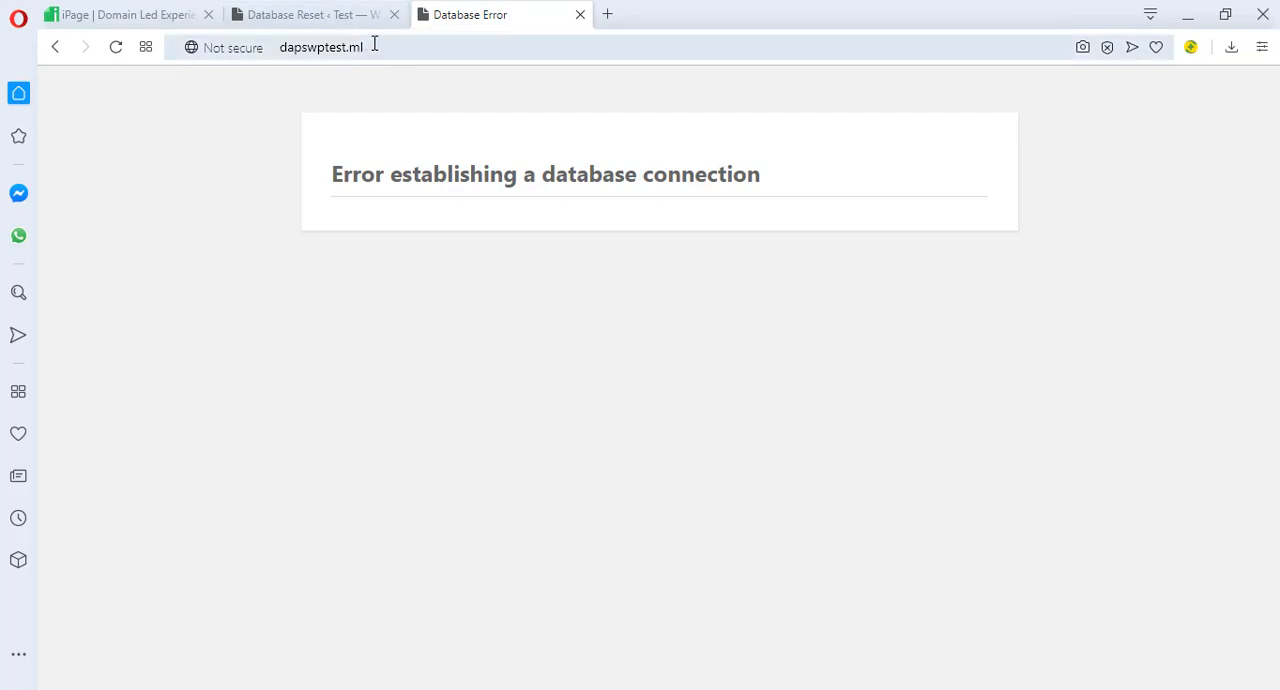
{"action": "left_click", "coordinate": [376, 43]}
{"action": "left_click", "coordinate": [386, 43]}
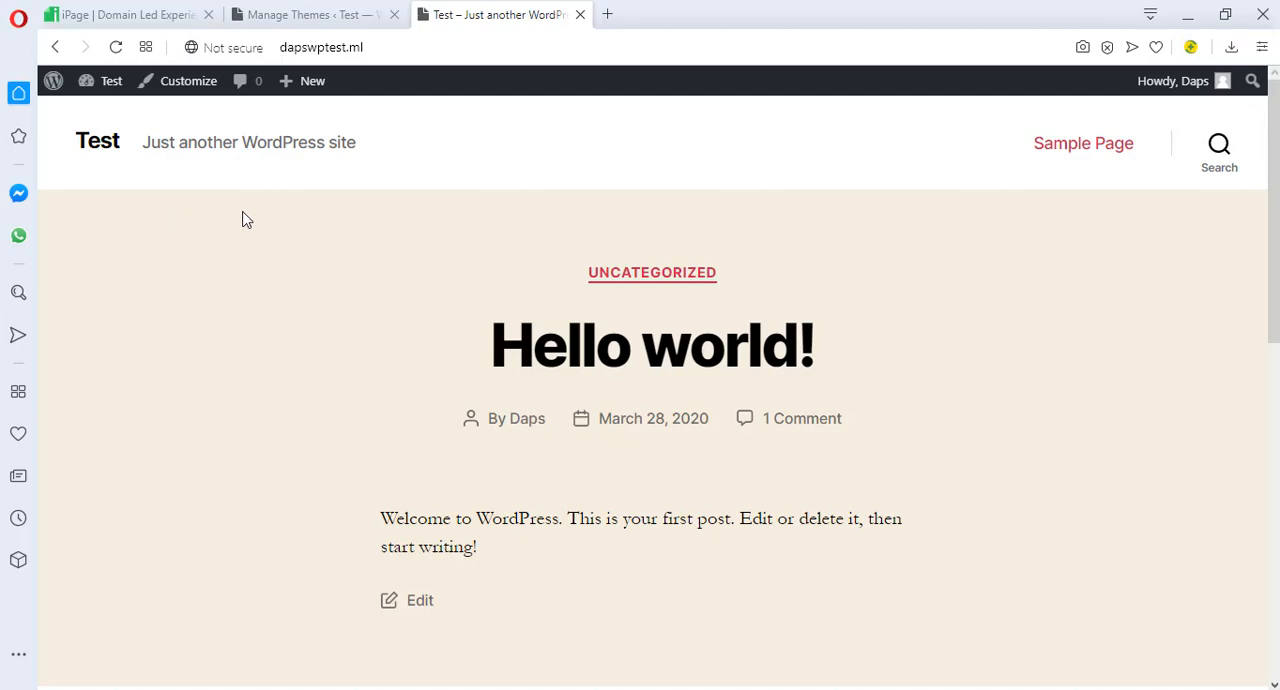
{"action": "scroll", "coordinate": [489, 265], "scroll_direction": "down", "scroll_amount": 1}
{"action": "scroll", "coordinate": [489, 265], "scroll_direction": "down", "scroll_amount": 6}
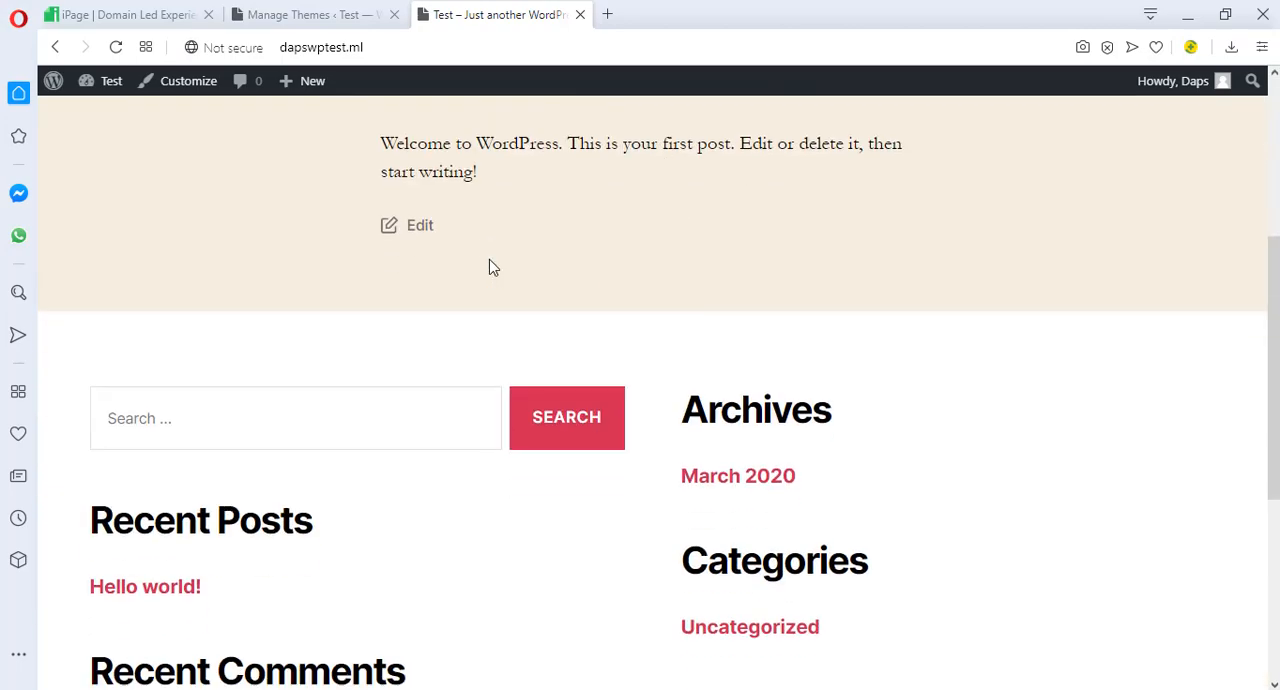
{"action": "scroll", "coordinate": [490, 267], "scroll_direction": "up", "scroll_amount": 3}
{"action": "scroll", "coordinate": [490, 266], "scroll_direction": "up", "scroll_amount": 4}
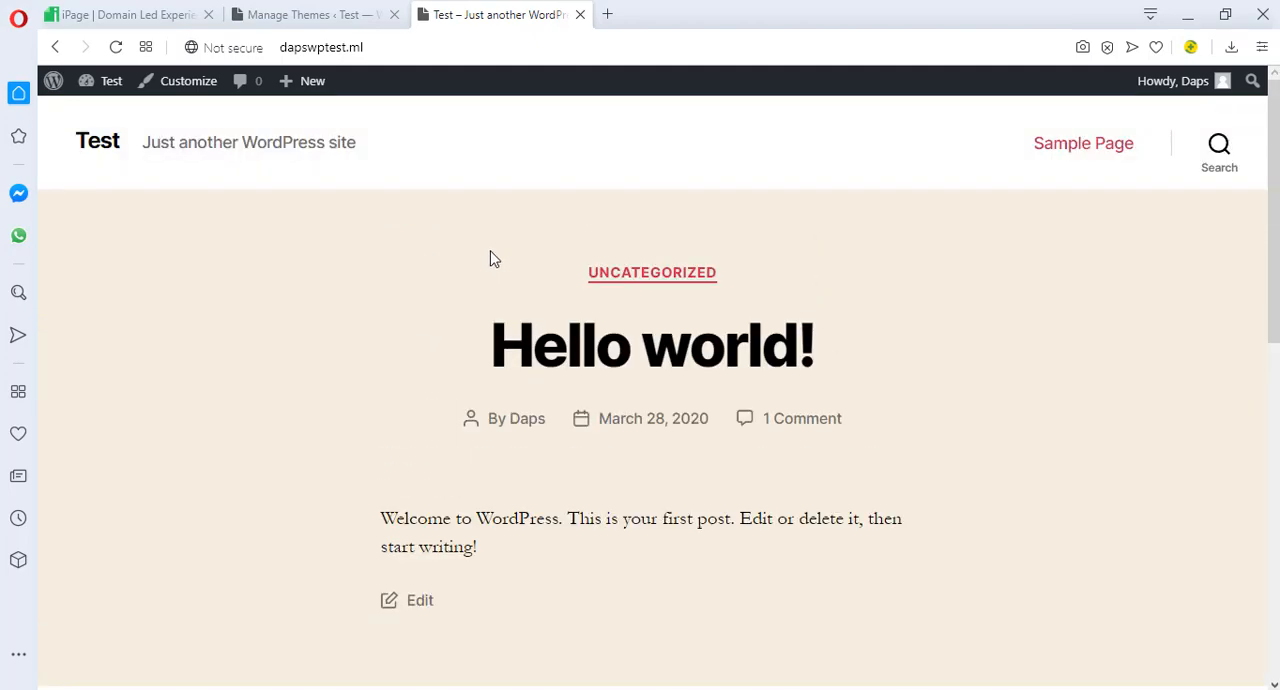
Search the plugin directory for "updraft", then install and activate the UpdraftPlus WordPress Backup Plugin on the reset site
{"action": "left_click", "coordinate": [305, 16]}
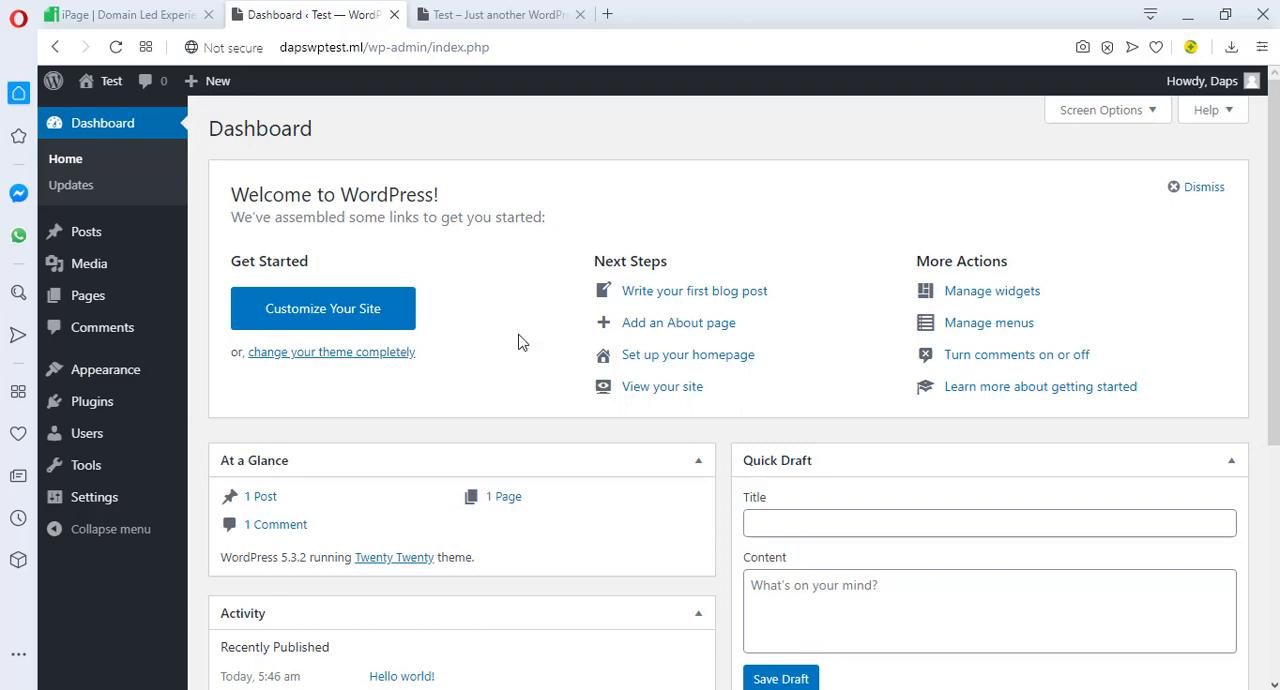
{"action": "mouse_move", "coordinate": [117, 418]}
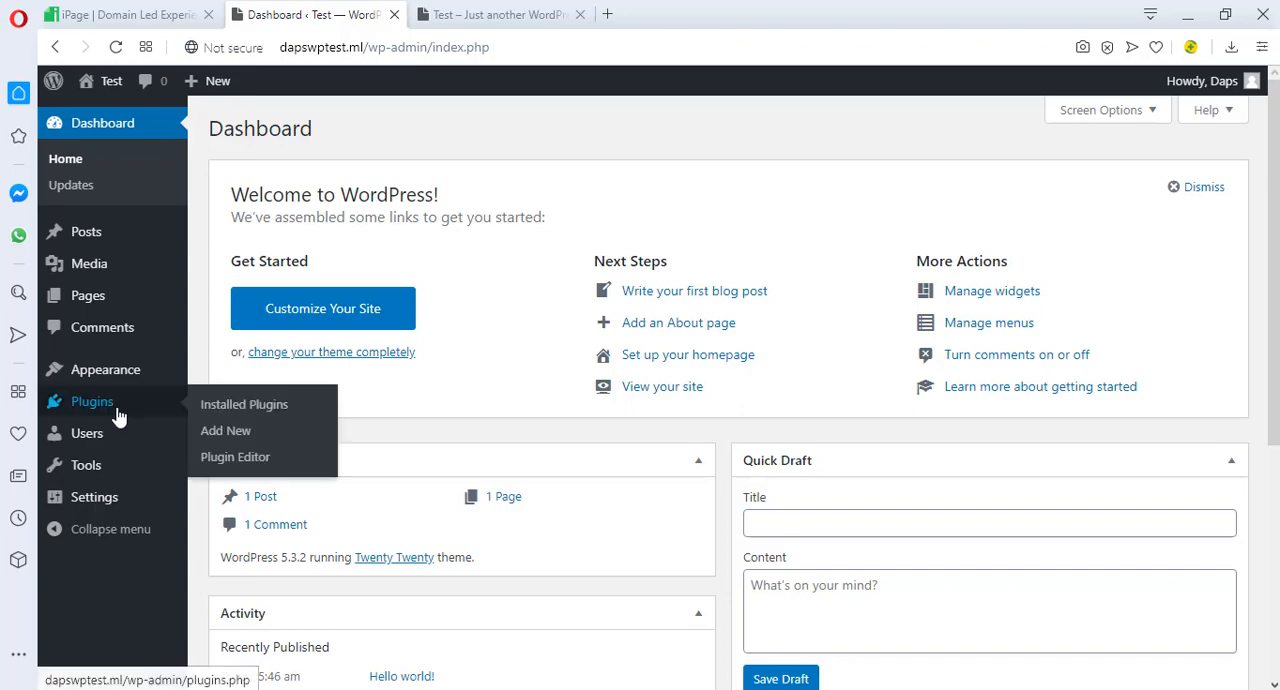
{"action": "left_click", "coordinate": [247, 438]}
{"action": "left_click", "coordinate": [1098, 184]}
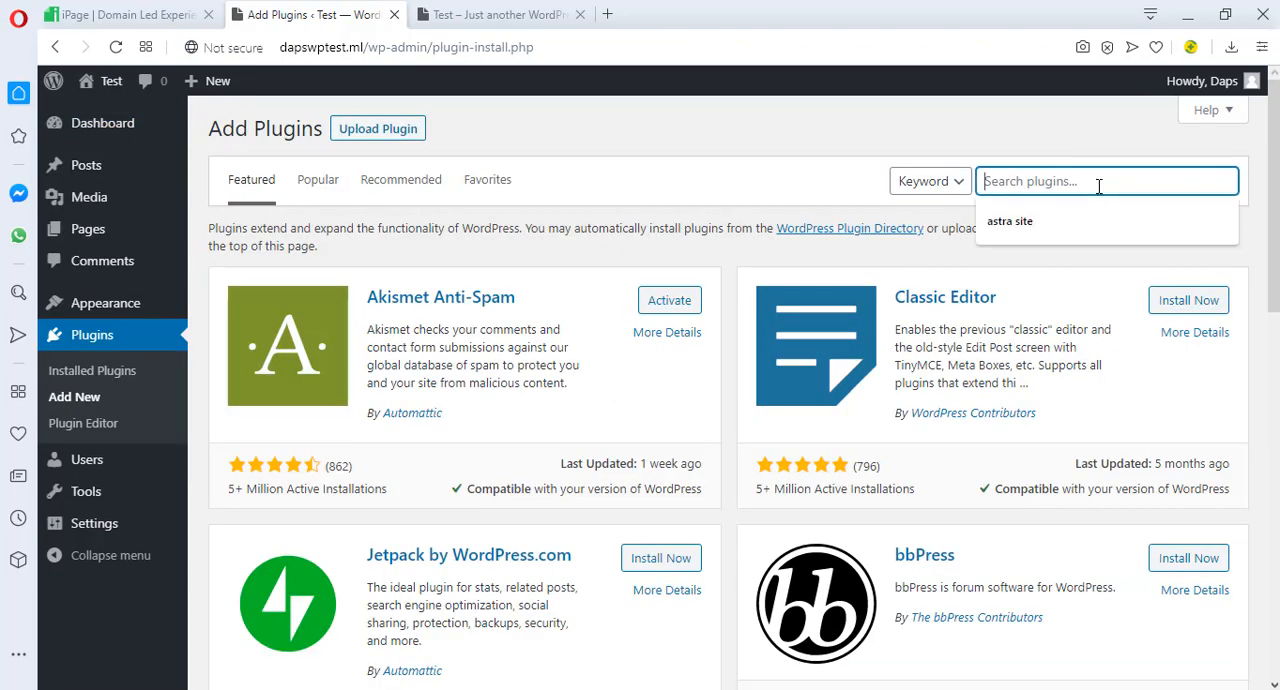
{"action": "type", "text": "updraft"}
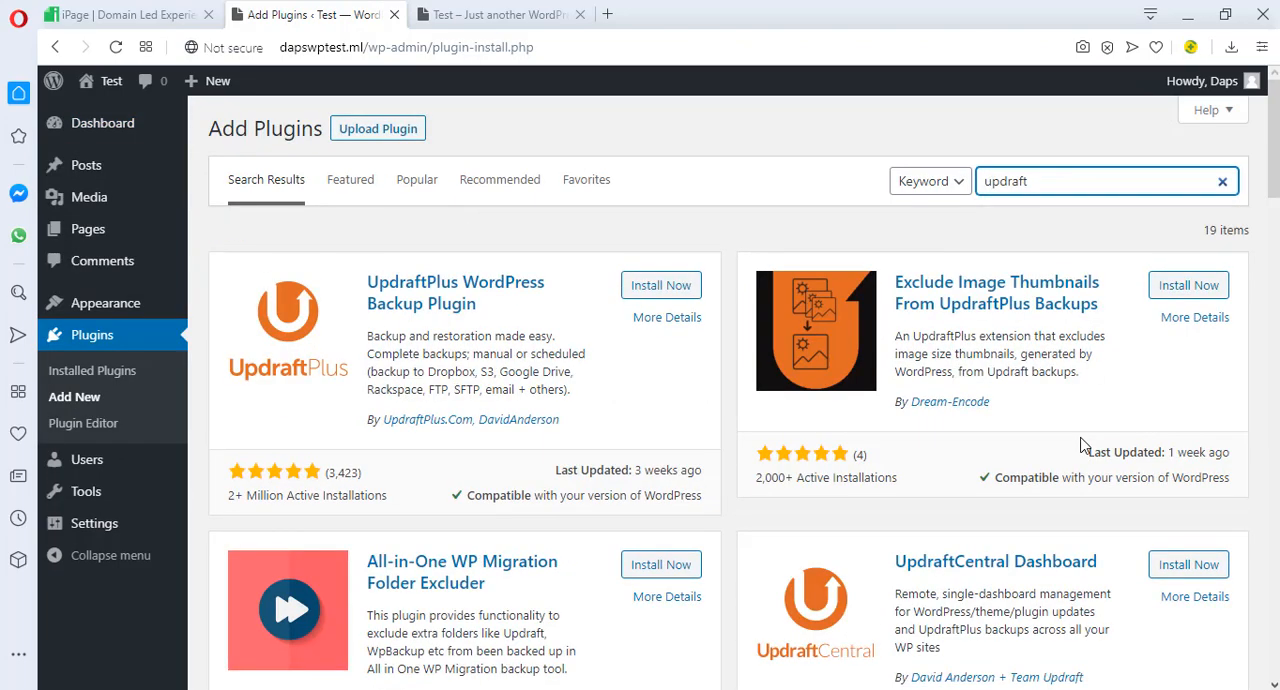
{"action": "left_click", "coordinate": [652, 291]}
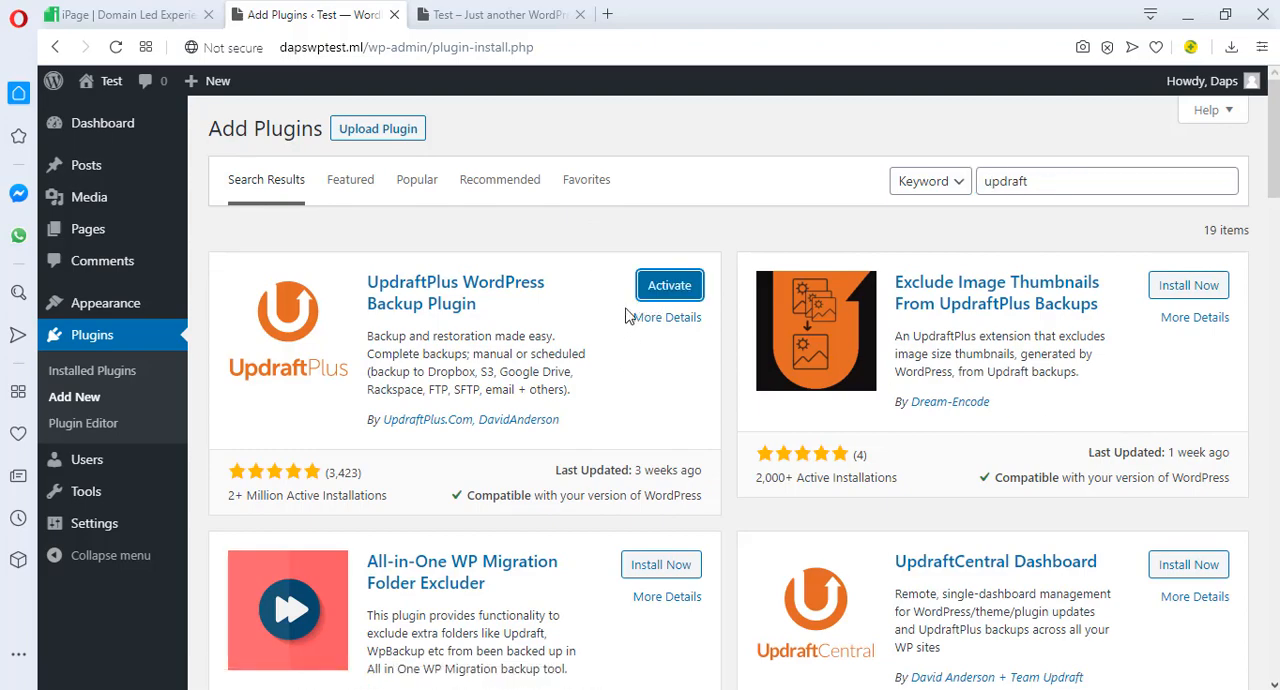
{"action": "left_click", "coordinate": [645, 286]}
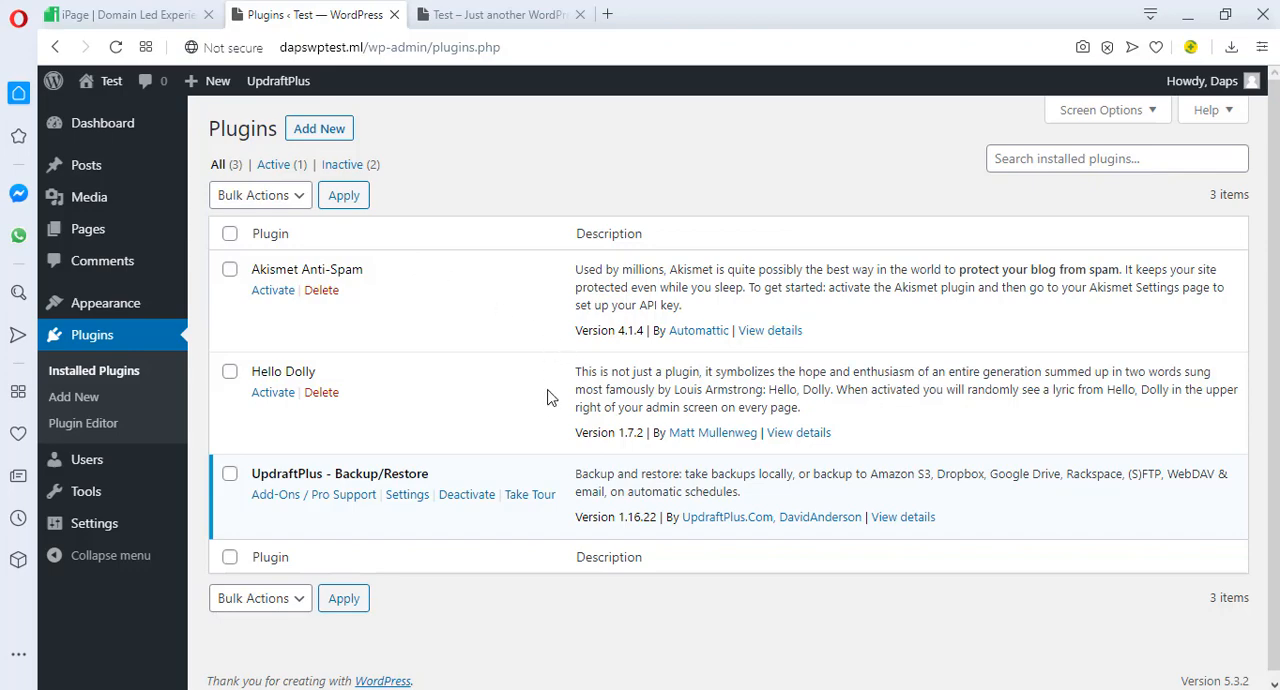
Open the UpdraftPlus configuration, check for existing backups, and choose Google Drive as the remote storage
{"action": "left_click", "coordinate": [418, 495]}
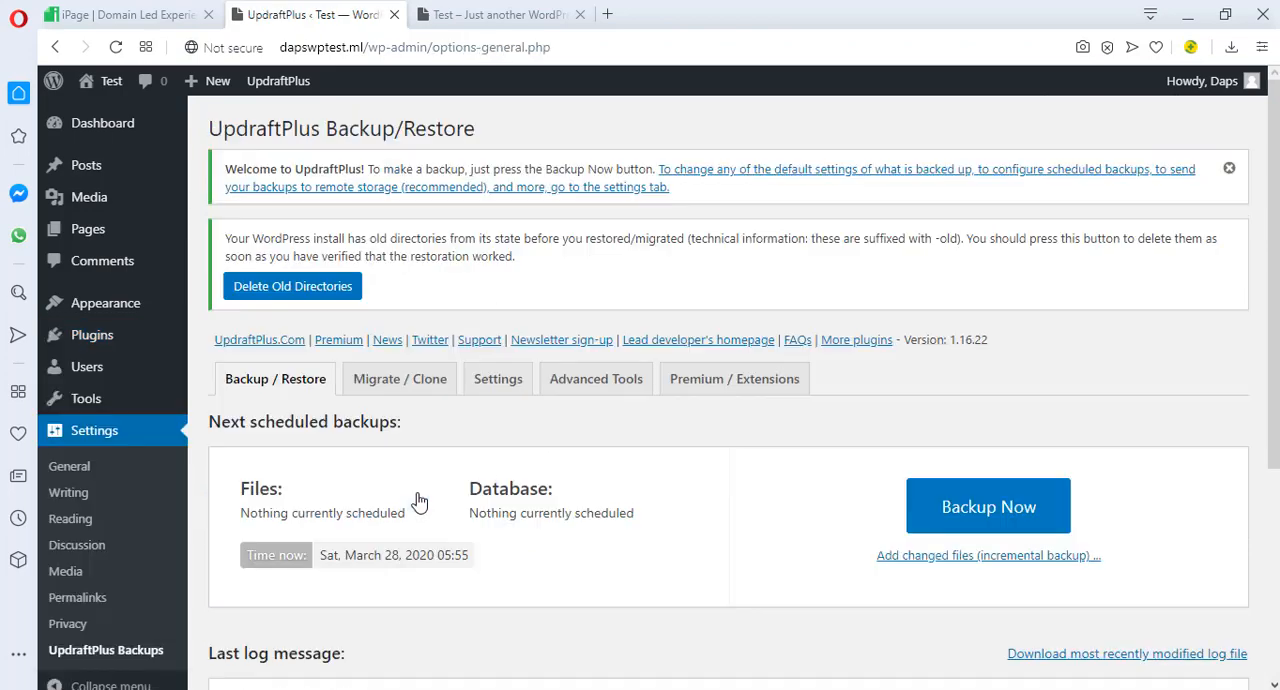
{"action": "scroll", "coordinate": [665, 406], "scroll_direction": "down", "scroll_amount": 3}
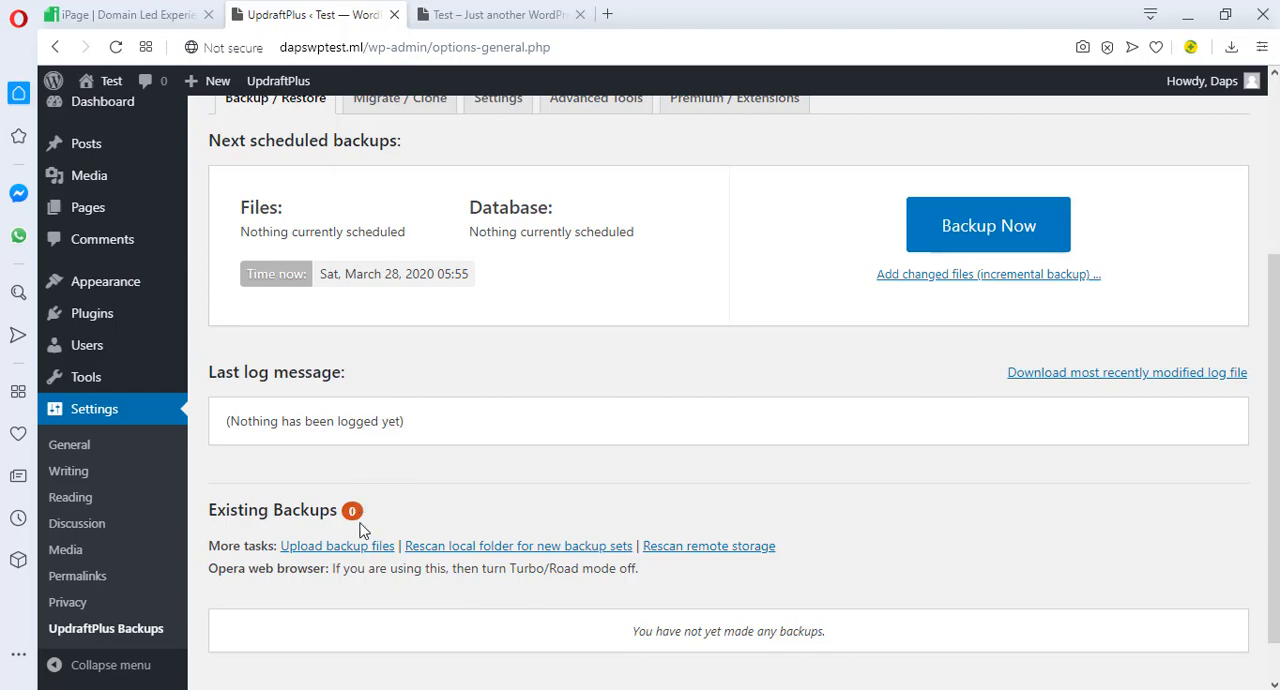
{"action": "scroll", "coordinate": [686, 480], "scroll_direction": "up", "scroll_amount": 3}
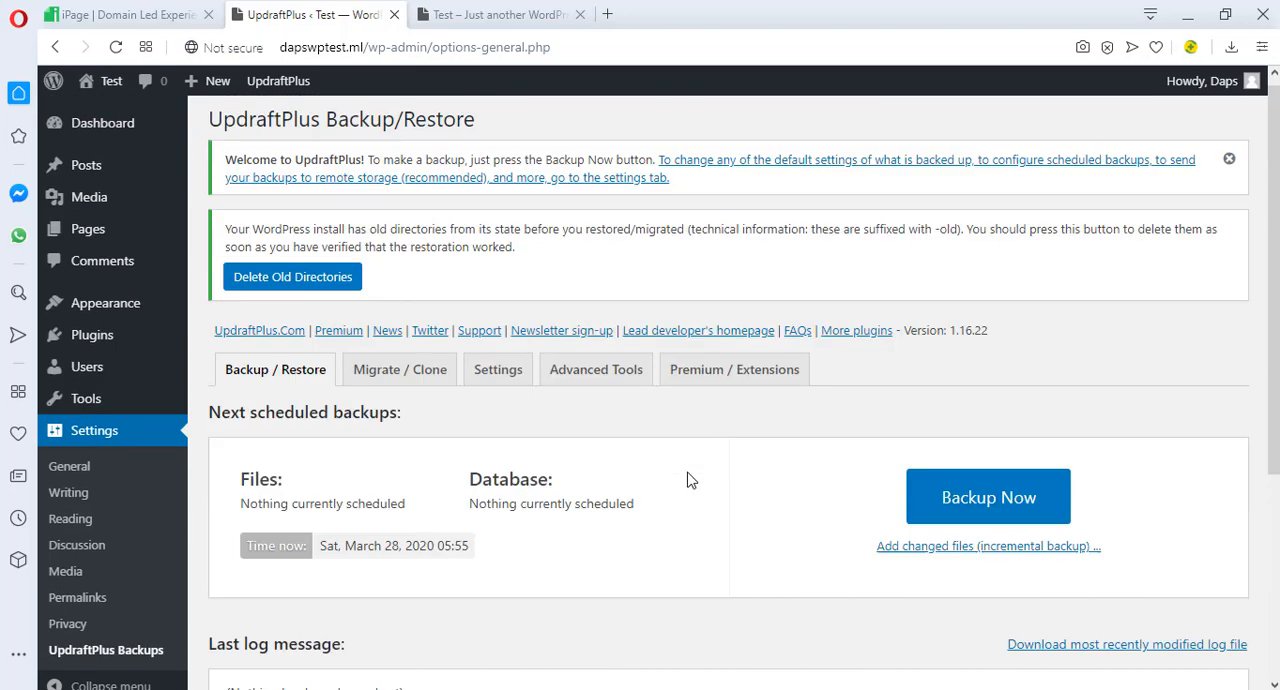
{"action": "scroll", "coordinate": [688, 480], "scroll_direction": "down", "scroll_amount": 3}
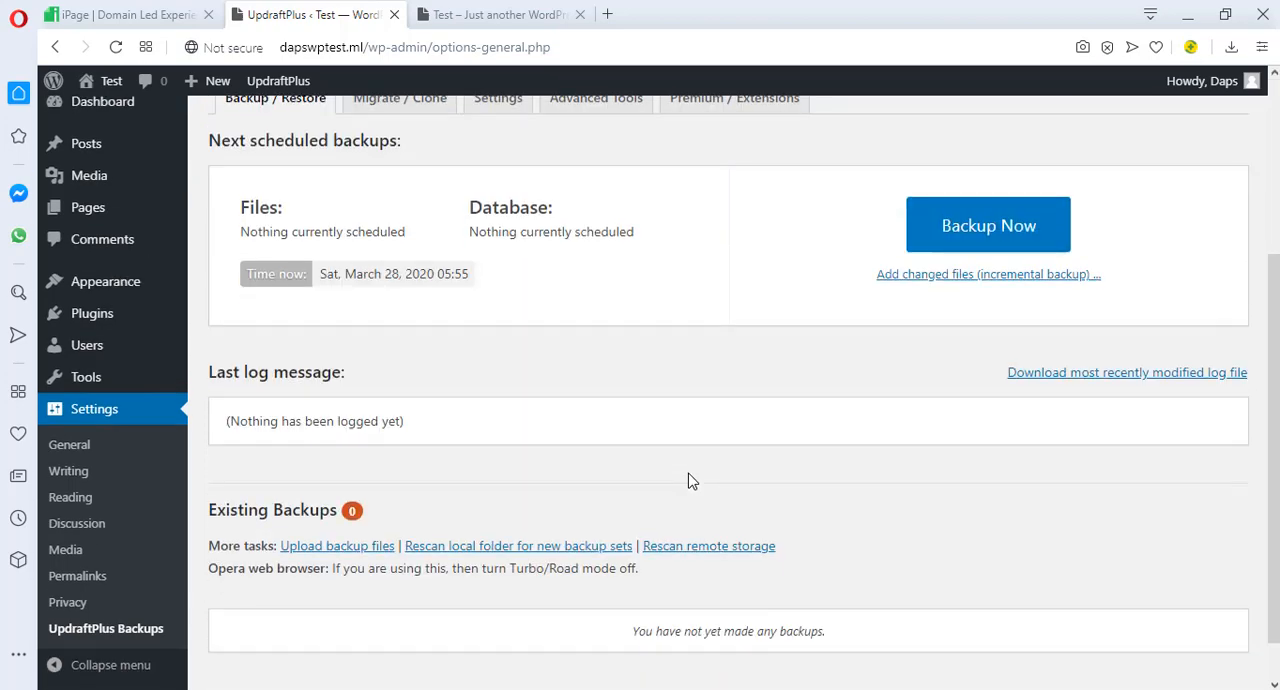
{"action": "scroll", "coordinate": [688, 480], "scroll_direction": "up", "scroll_amount": 2}
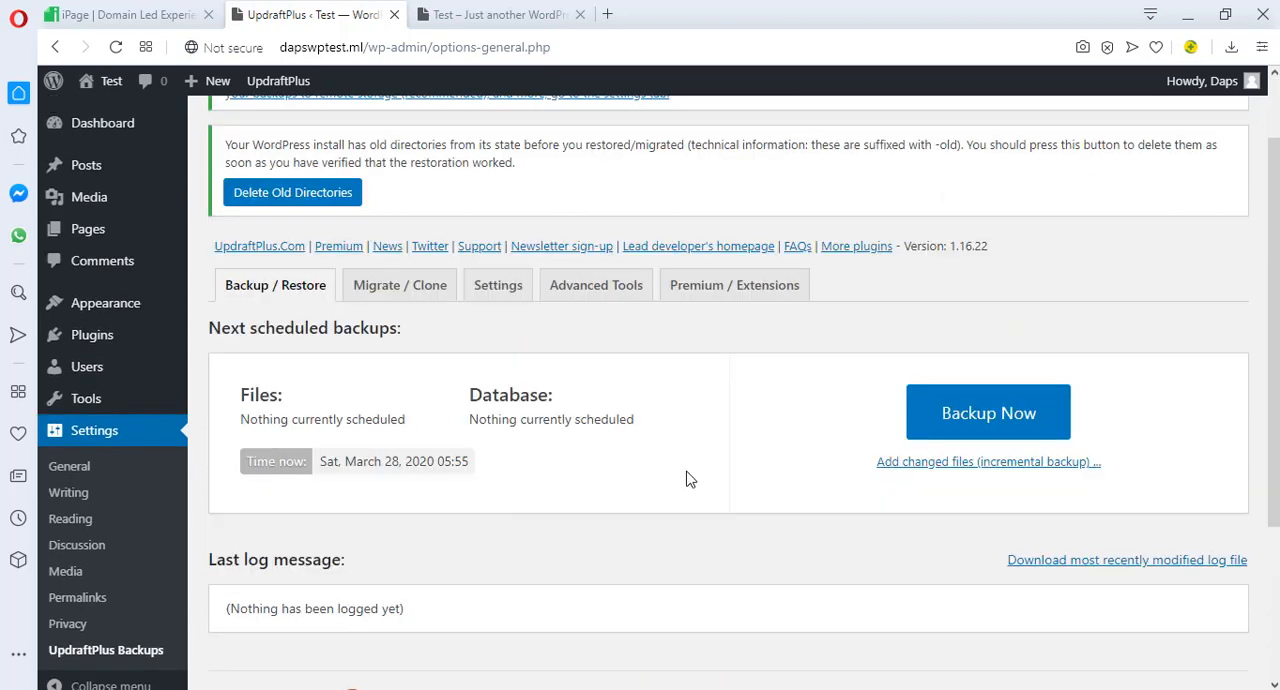
{"action": "left_click", "coordinate": [493, 287]}
{"action": "scroll", "coordinate": [432, 415], "scroll_direction": "down", "scroll_amount": 4}
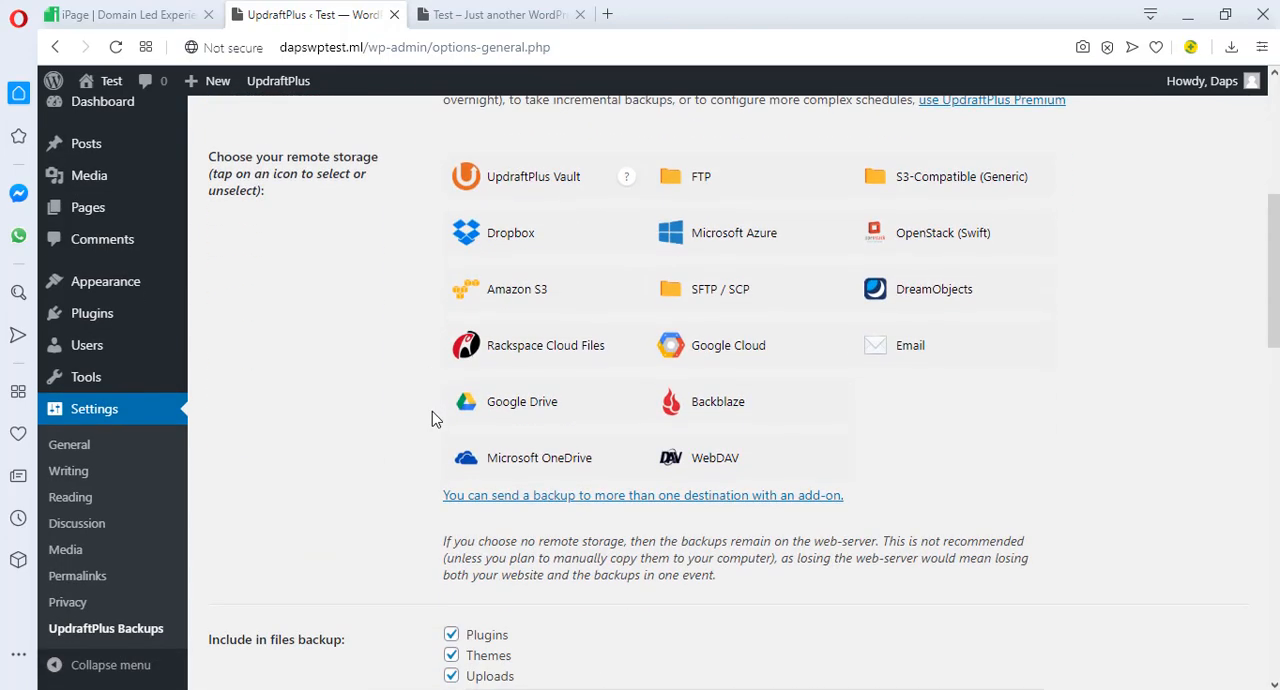
{"action": "left_click", "coordinate": [520, 405]}
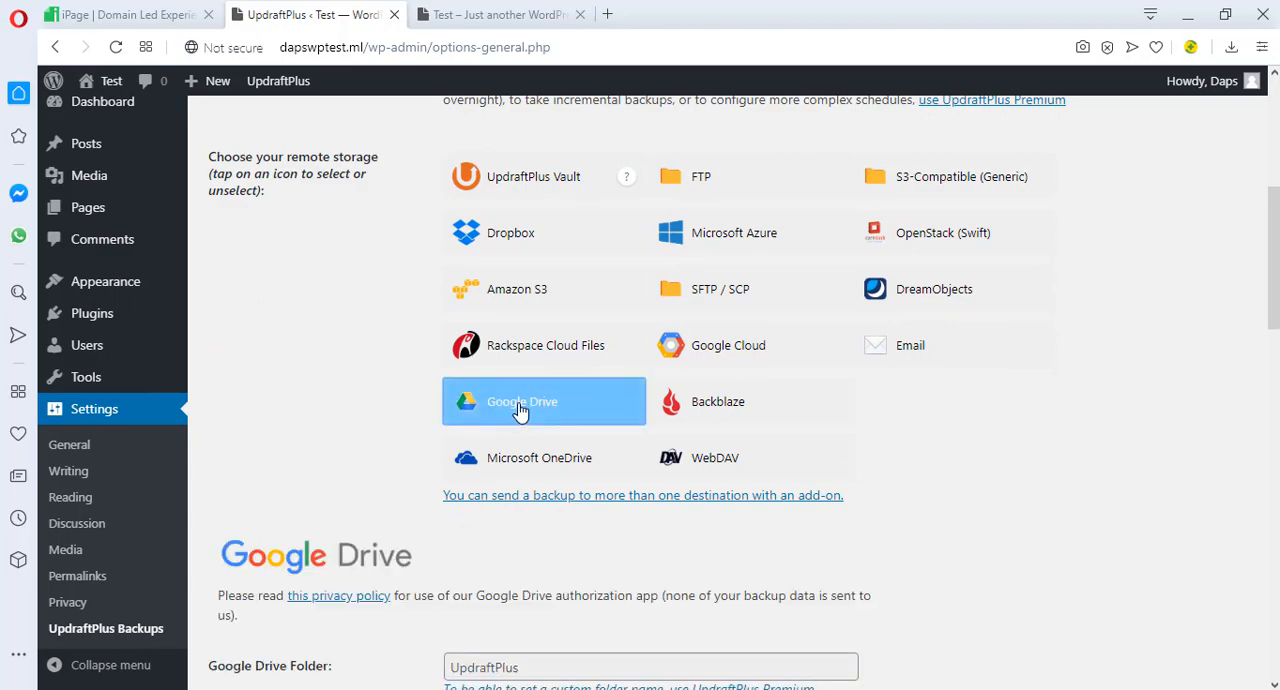
Save the remote storage settings and authorize UpdraftPlus to access the Google Drive account, completing the setup
{"action": "scroll", "coordinate": [520, 410], "scroll_direction": "down", "scroll_amount": 15}
{"action": "left_click", "coordinate": [480, 397]}
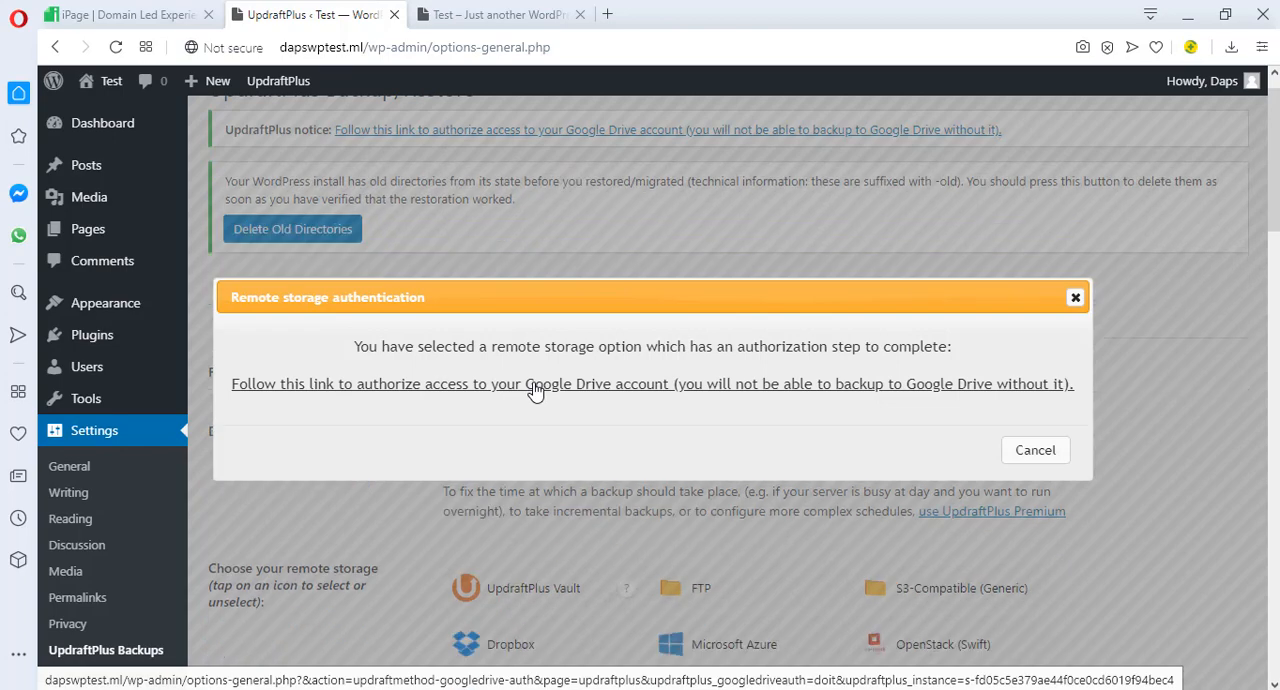
{"action": "left_click", "coordinate": [535, 390]}
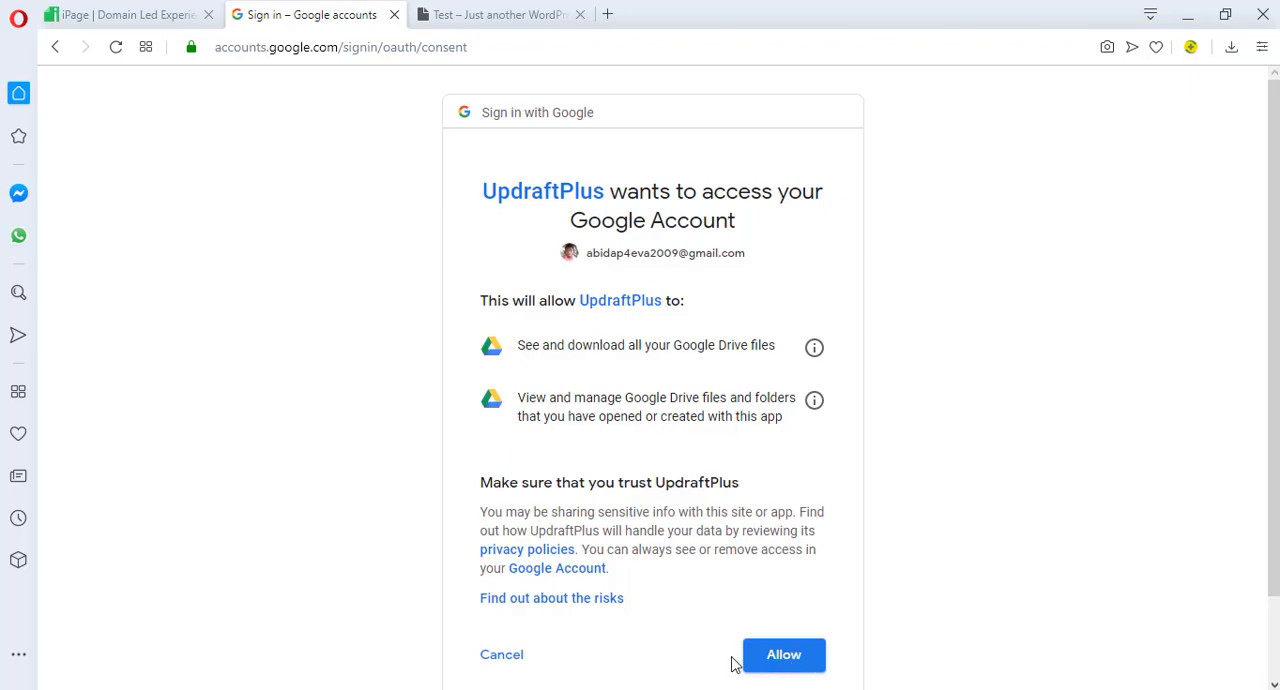
{"action": "left_click", "coordinate": [777, 664]}
{"action": "left_click", "coordinate": [653, 582]}
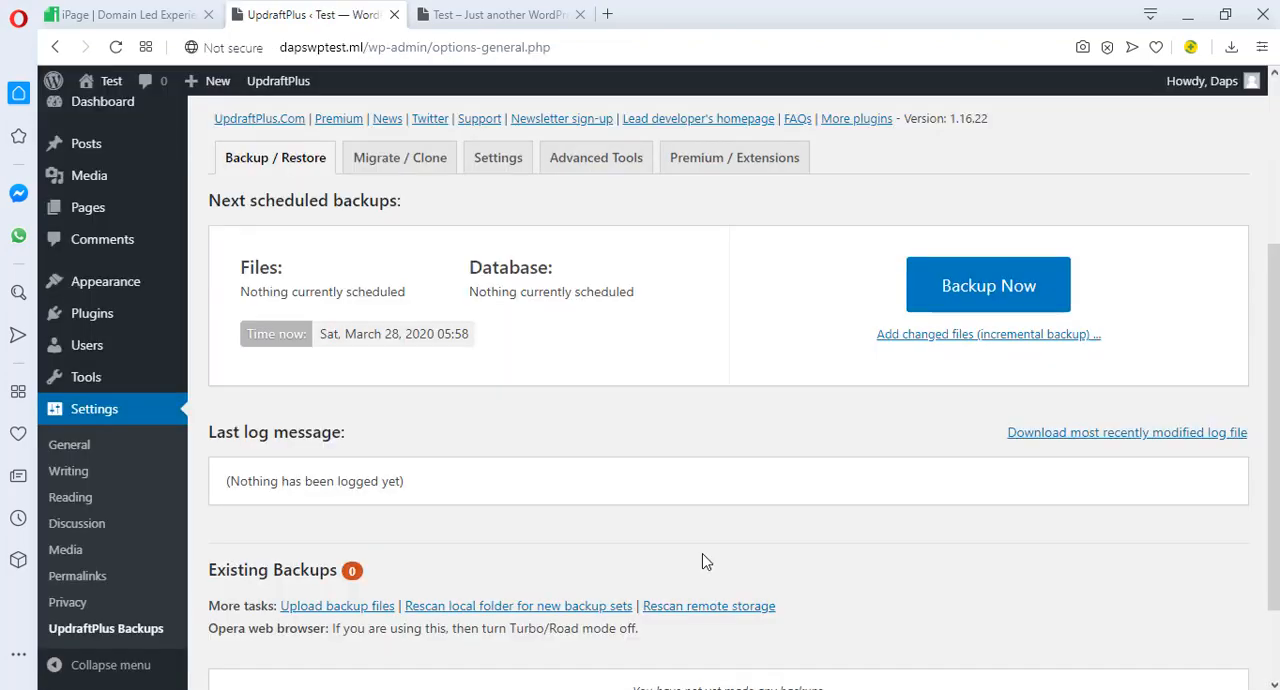
Rescan the remote storage to bring backups from Google Drive into the existing backups list
{"action": "scroll", "coordinate": [703, 561], "scroll_direction": "down", "scroll_amount": 2}
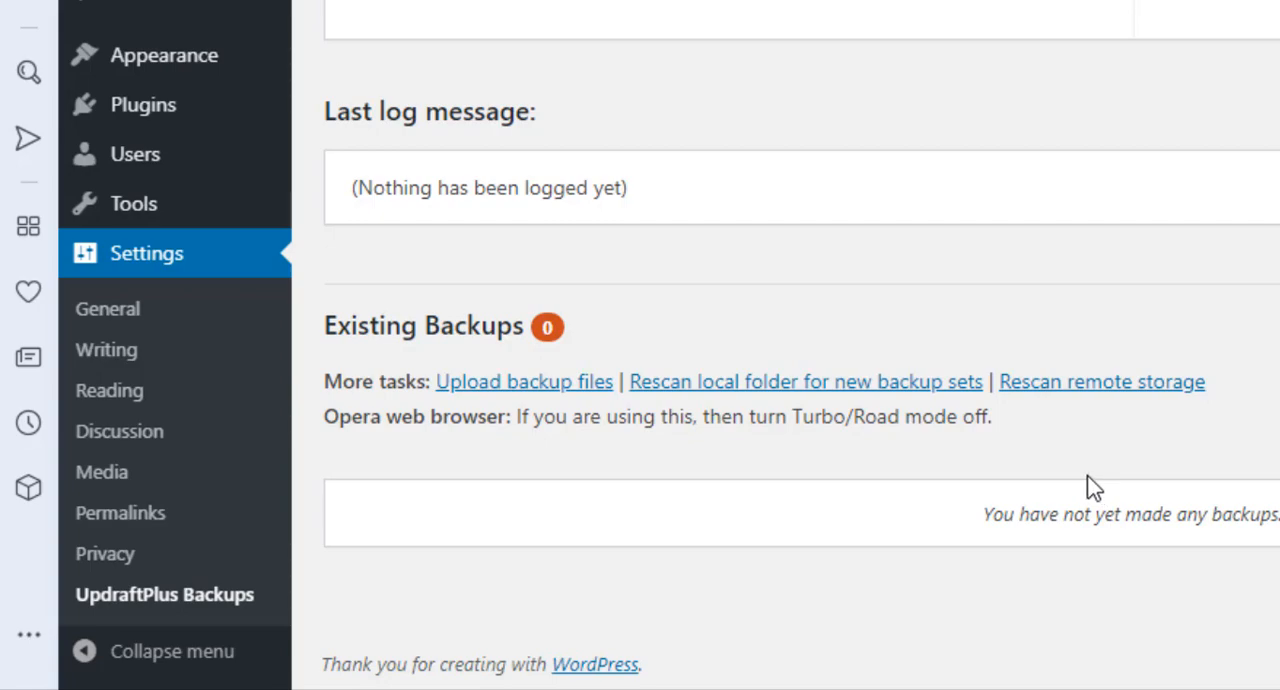
{"action": "left_click", "coordinate": [1102, 381]}
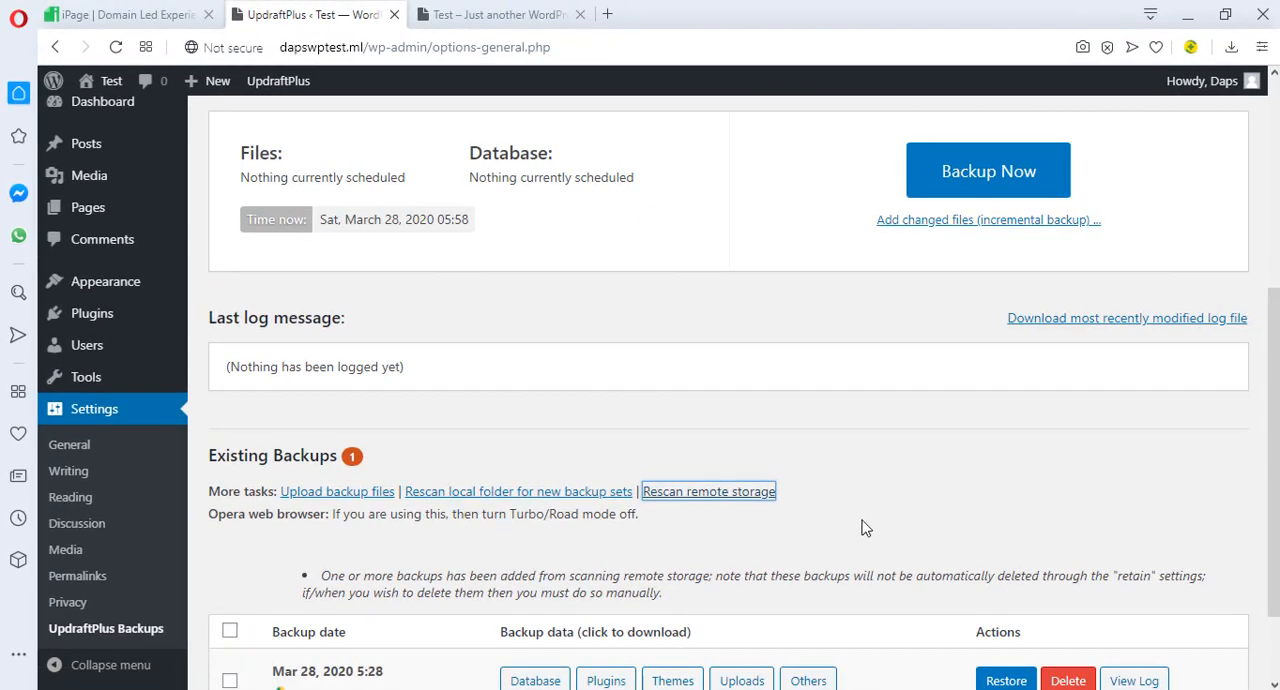
{"action": "scroll", "coordinate": [865, 528], "scroll_direction": "down", "scroll_amount": 1}
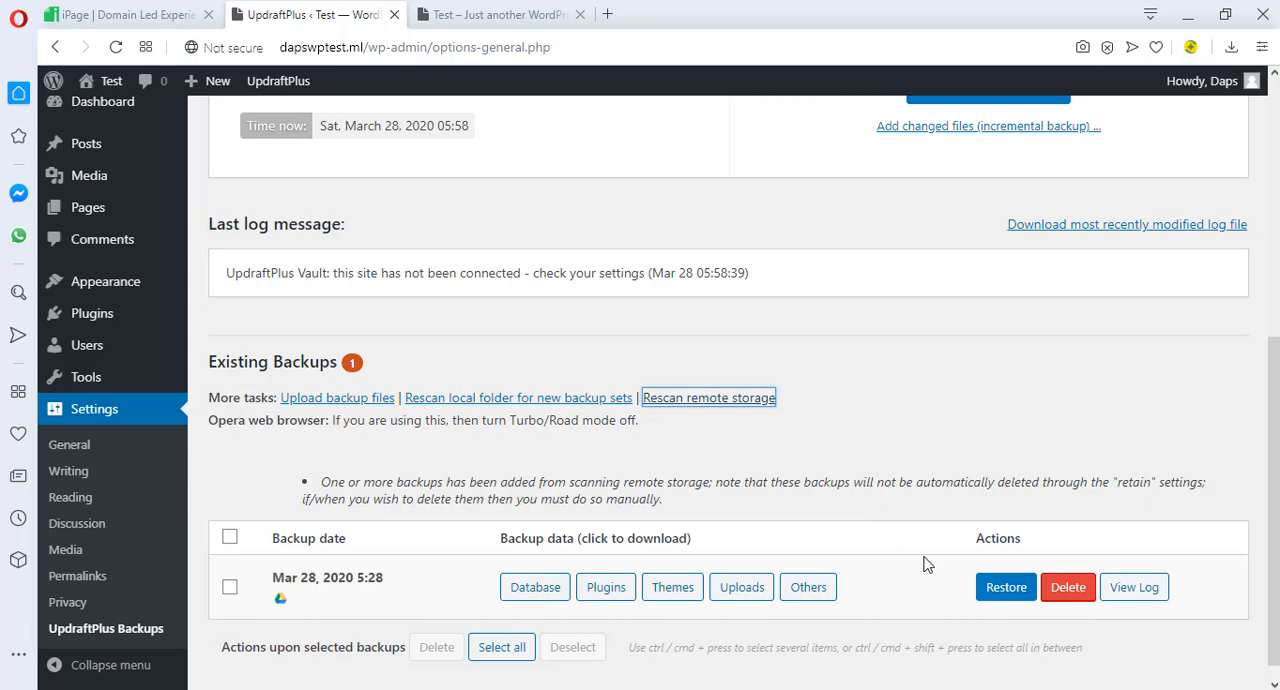
Restore the imported Mar 28, 2020 5:28 backup set, including its plugins, themes, uploads, others and database
{"action": "left_click", "coordinate": [992, 594]}
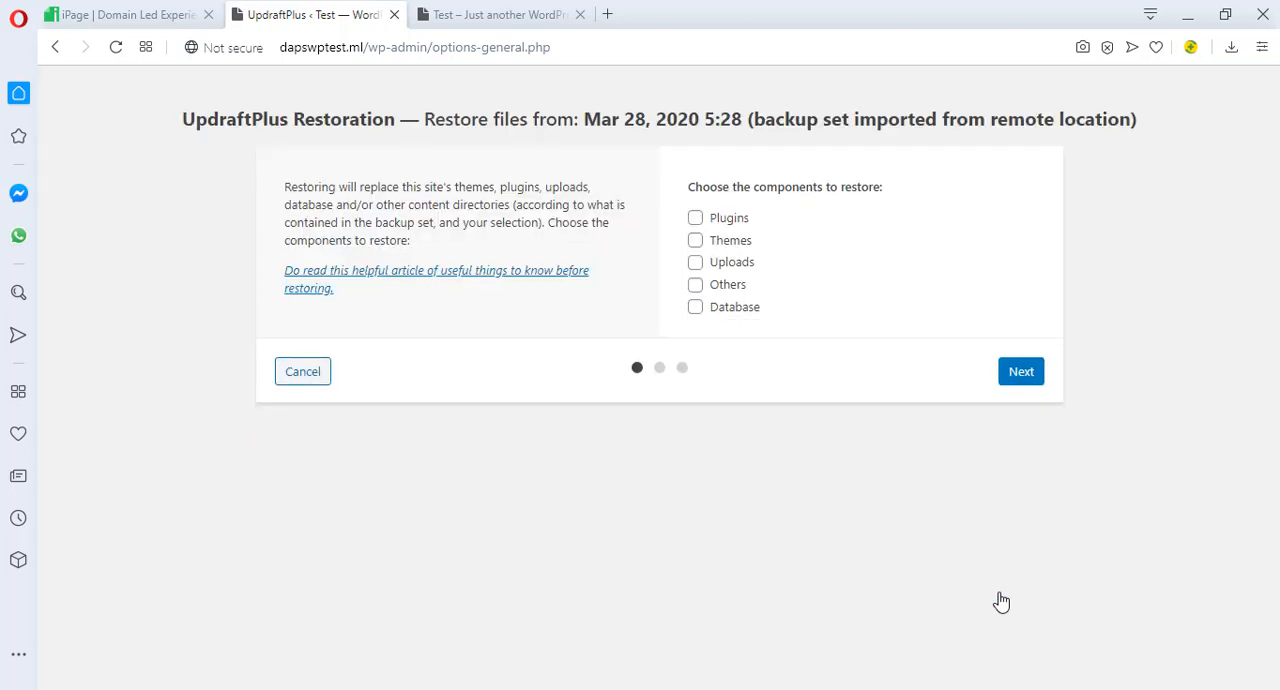
{"action": "left_click", "coordinate": [695, 219]}
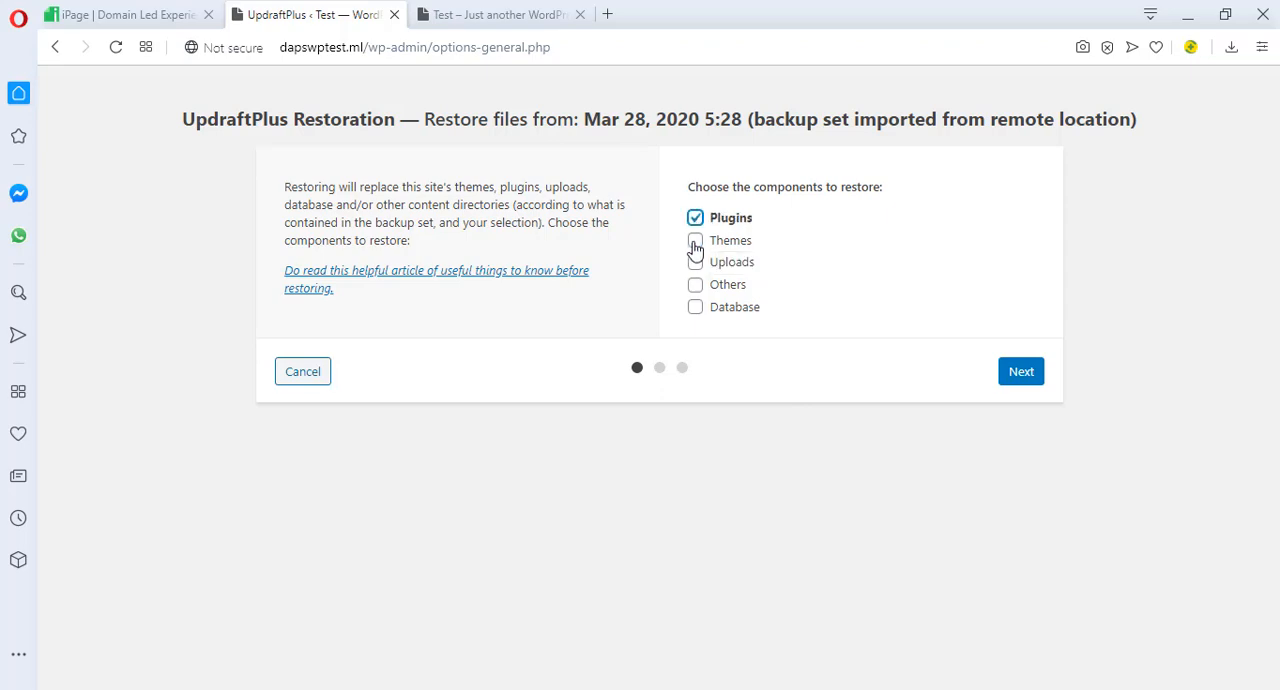
{"action": "left_click", "coordinate": [695, 242]}
{"action": "left_click", "coordinate": [695, 263]}
{"action": "left_click", "coordinate": [695, 285]}
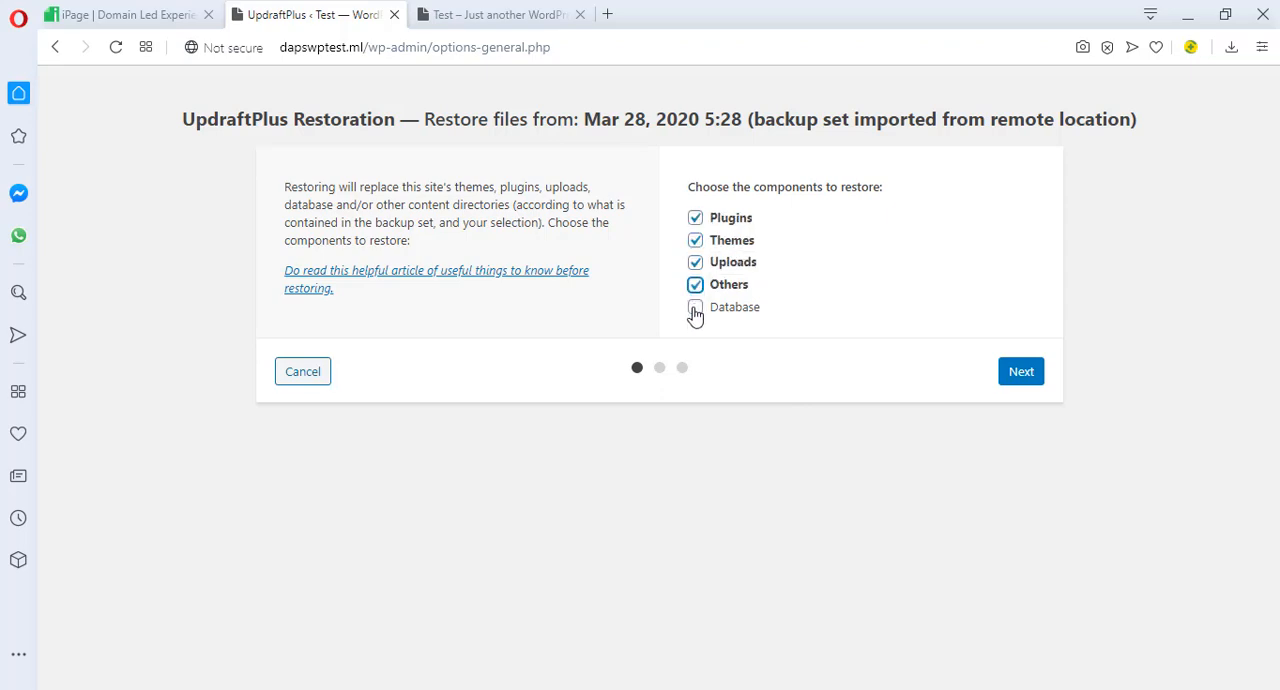
{"action": "left_click", "coordinate": [695, 309]}
{"action": "left_click", "coordinate": [1020, 373]}
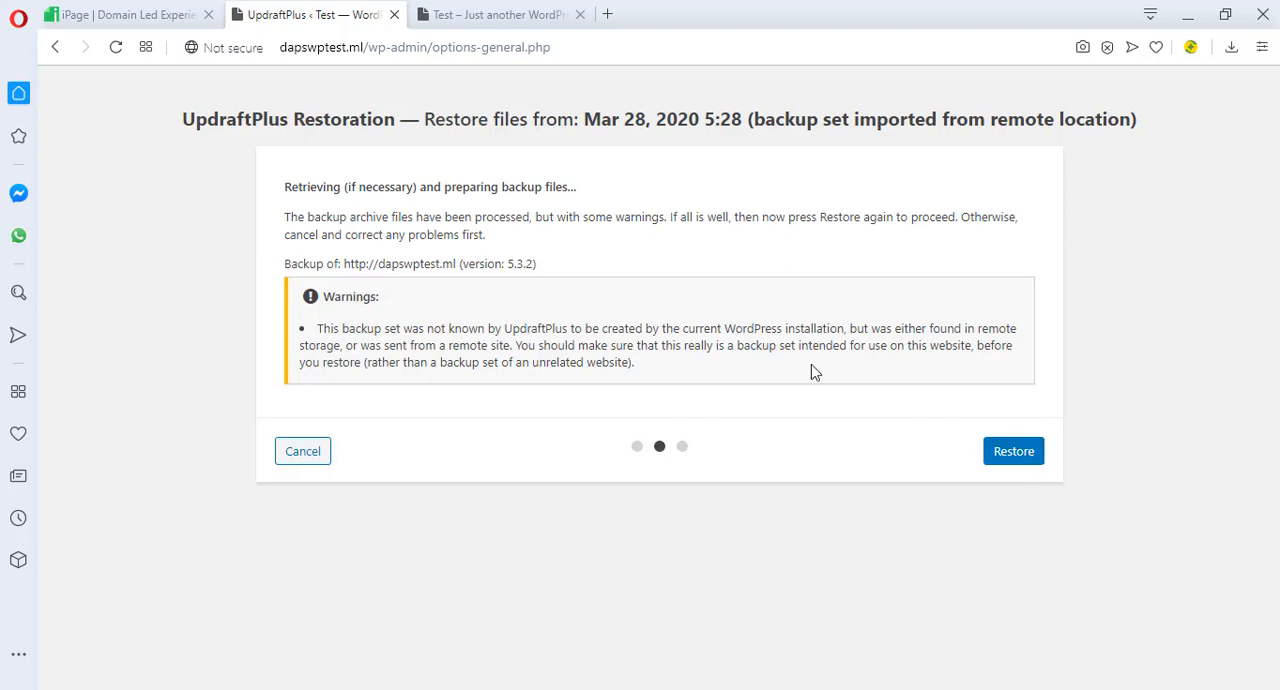
{"action": "left_click", "coordinate": [1008, 453]}
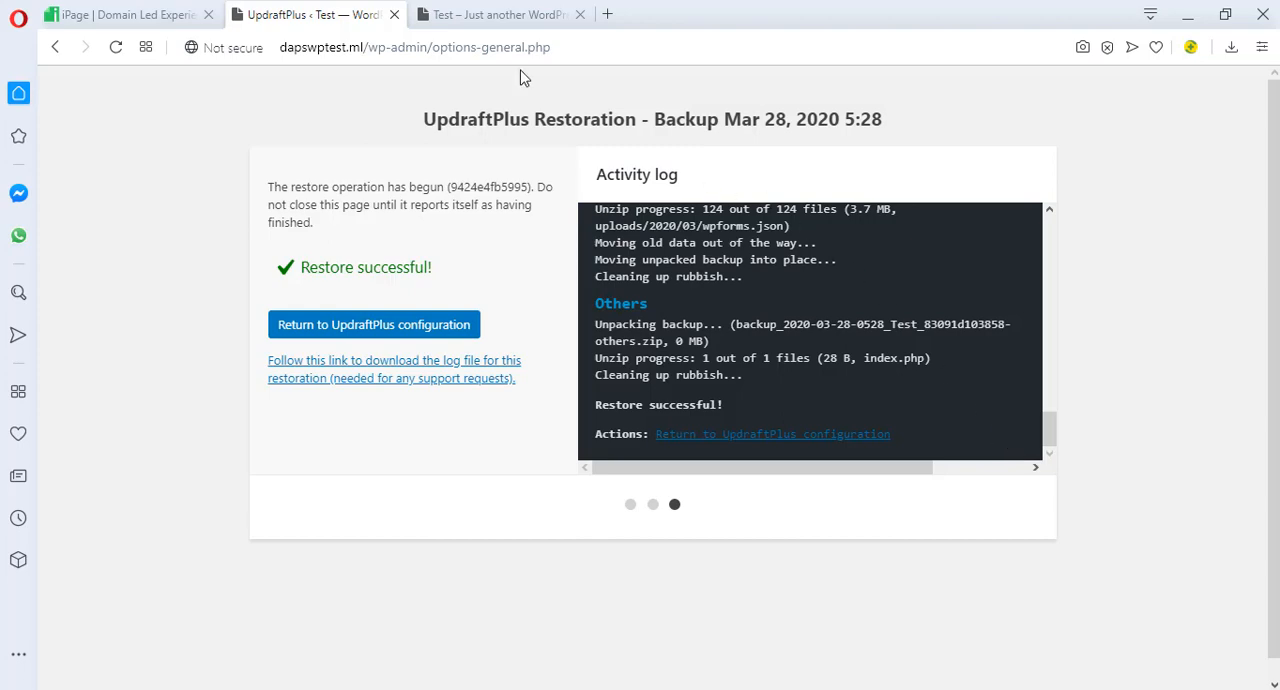
Reload the live homepage and look through its sections to check the restored content
{"action": "left_click", "coordinate": [495, 14]}
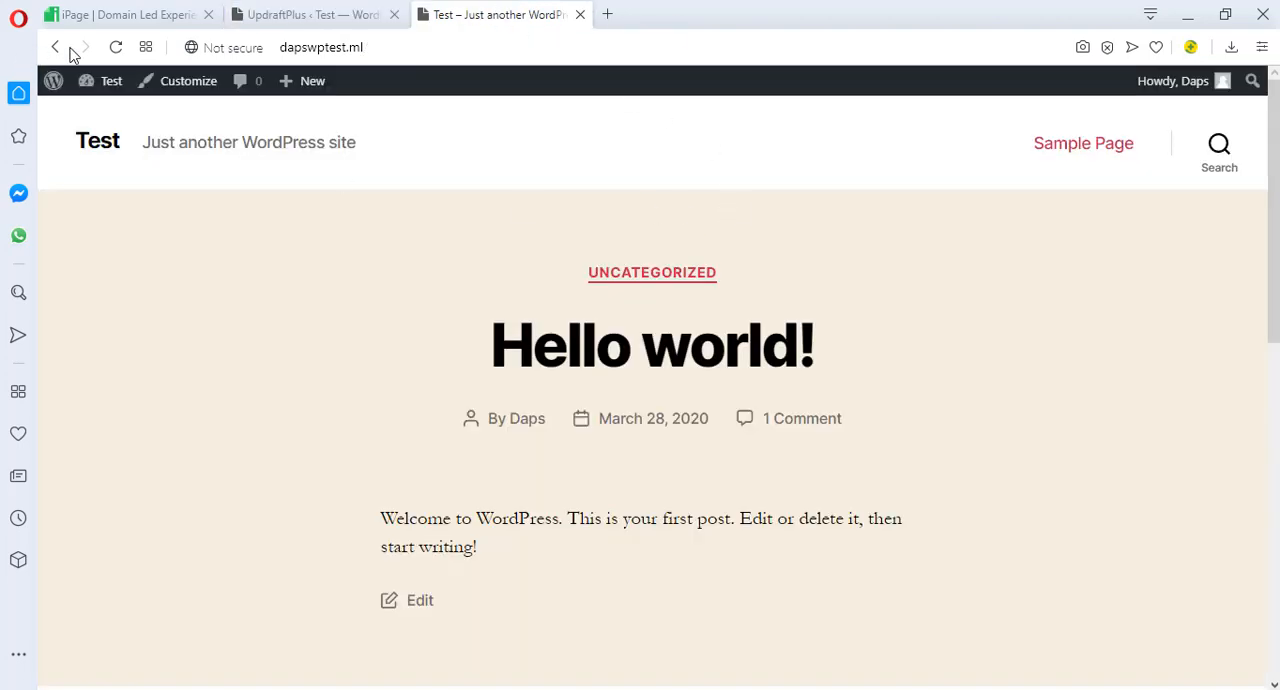
{"action": "left_click", "coordinate": [116, 47]}
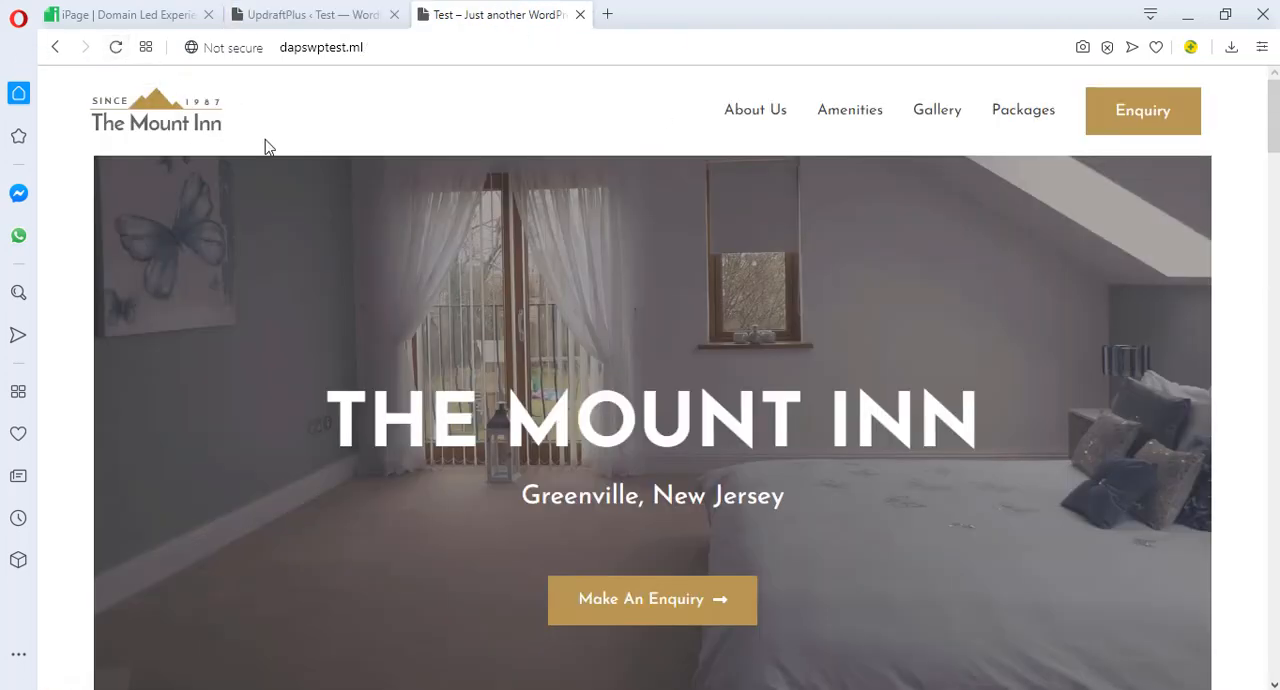
{"action": "scroll", "coordinate": [587, 200], "scroll_direction": "down", "scroll_amount": 7}
{"action": "scroll", "coordinate": [590, 200], "scroll_direction": "down", "scroll_amount": 20}
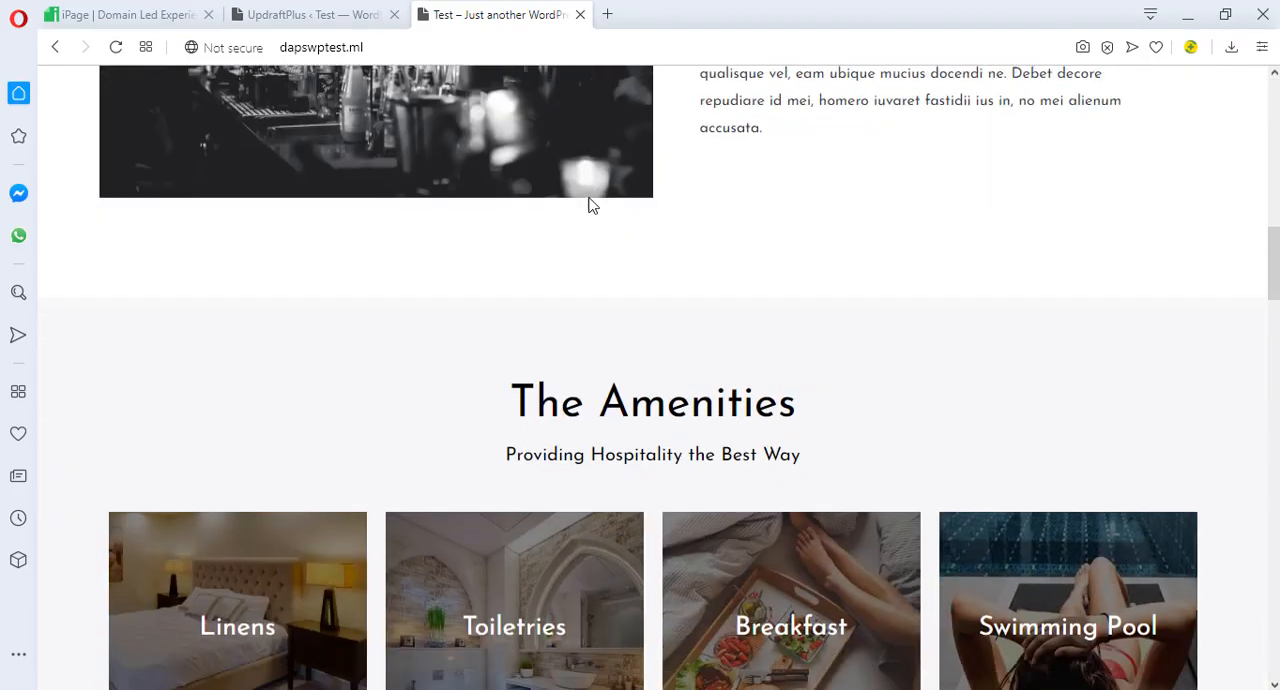
Return to the UpdraftPlus configuration and set both the files and database backup schedules to Weekly
{"action": "left_click", "coordinate": [391, 366]}
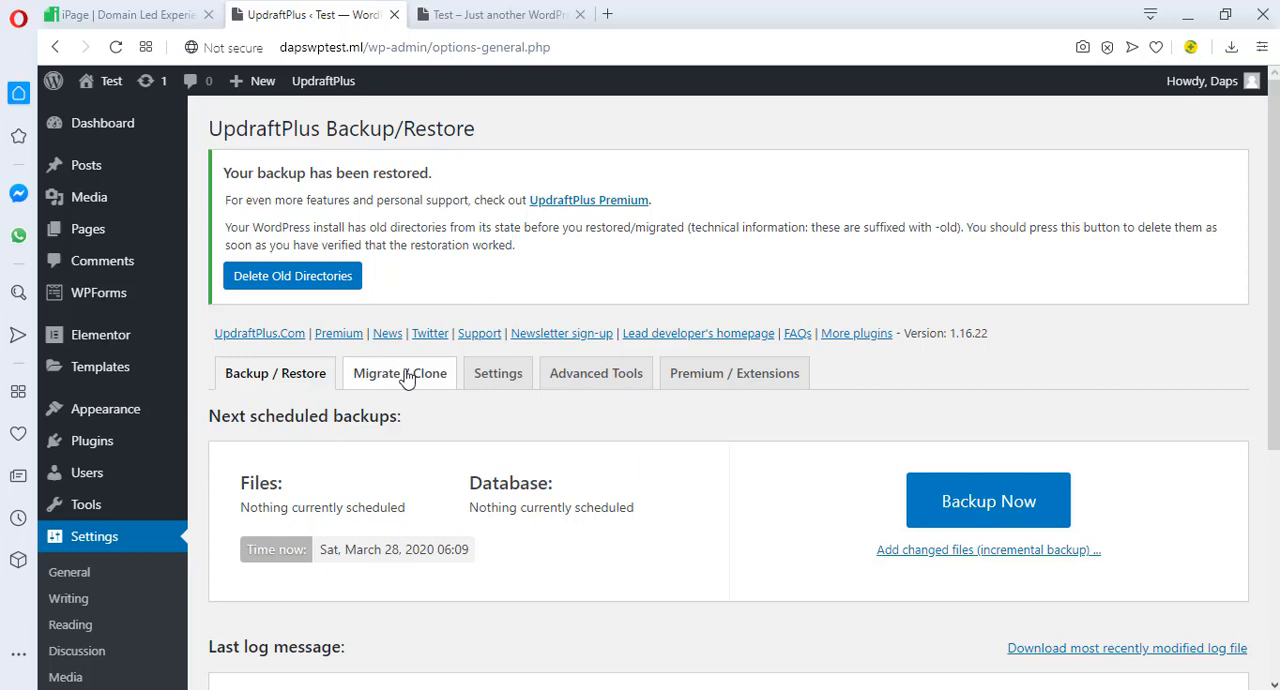
{"action": "left_click", "coordinate": [500, 376]}
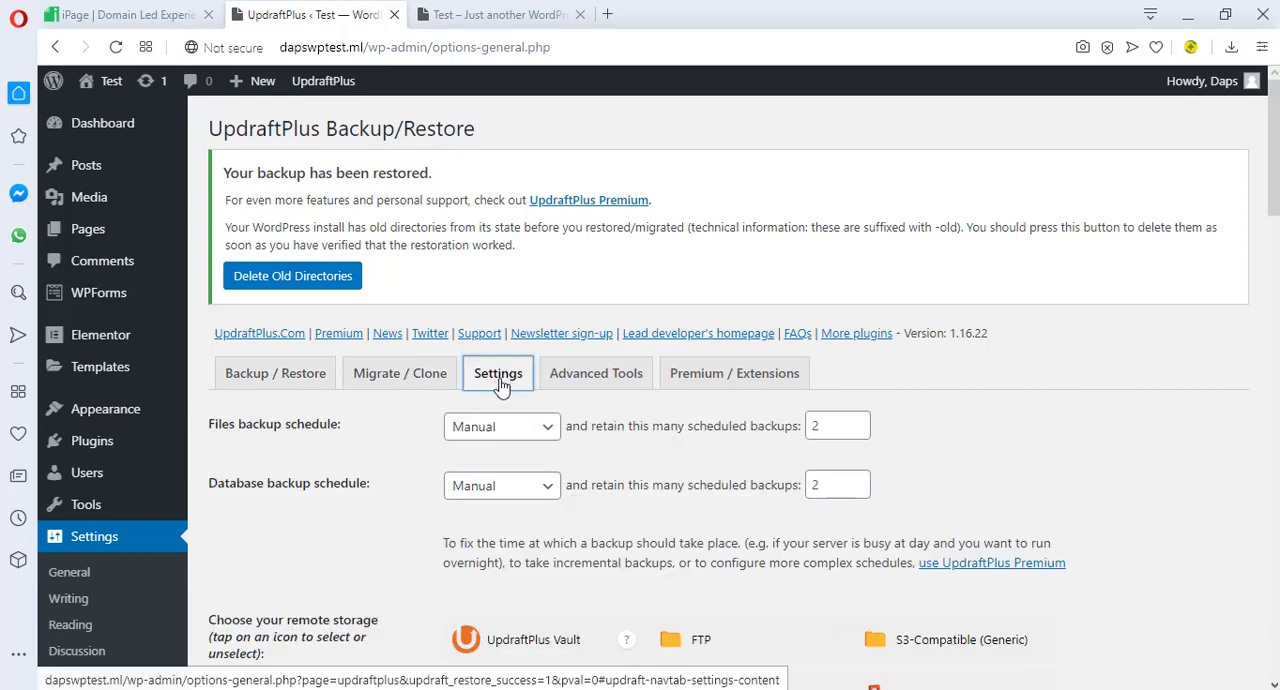
{"action": "left_click", "coordinate": [535, 432]}
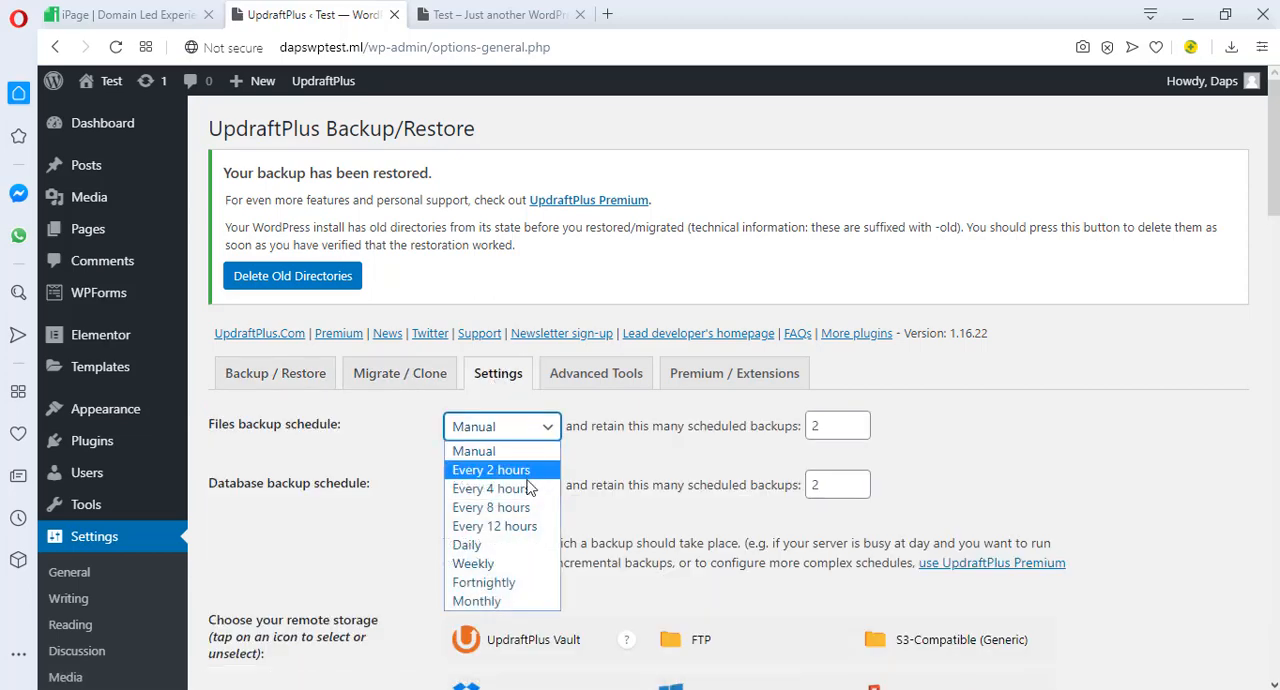
{"action": "left_click", "coordinate": [522, 563]}
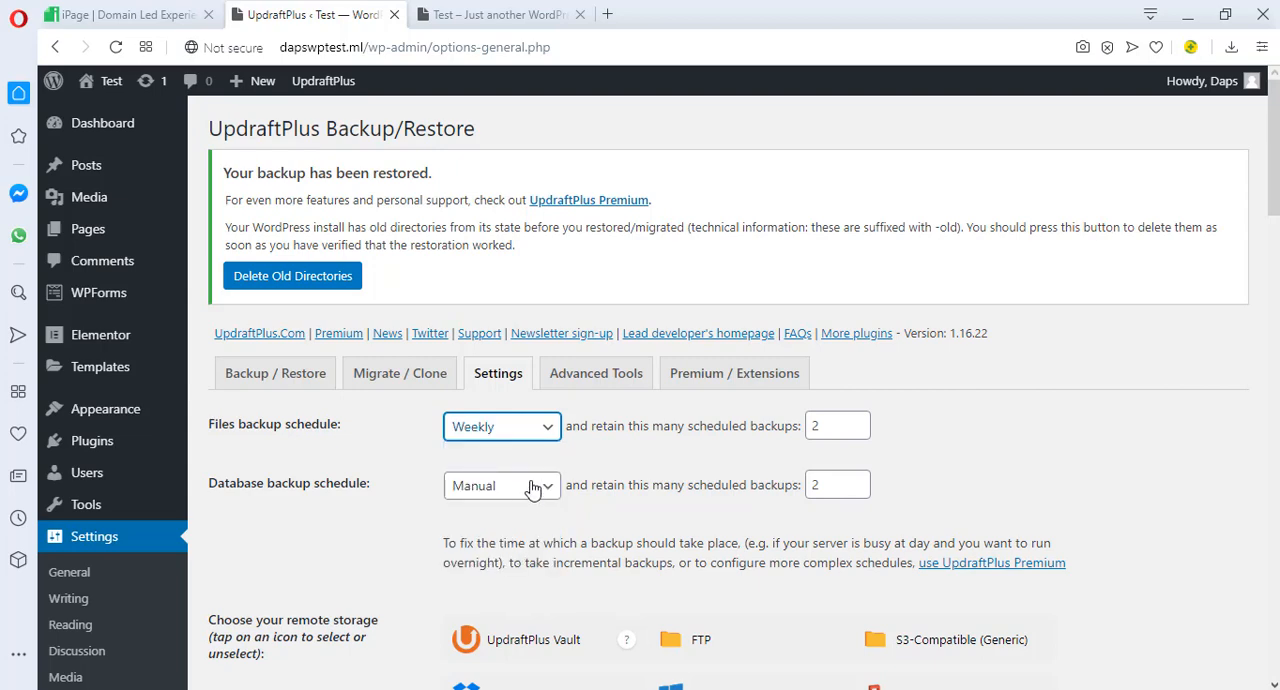
{"action": "left_click", "coordinate": [535, 487]}
{"action": "left_click", "coordinate": [505, 641]}
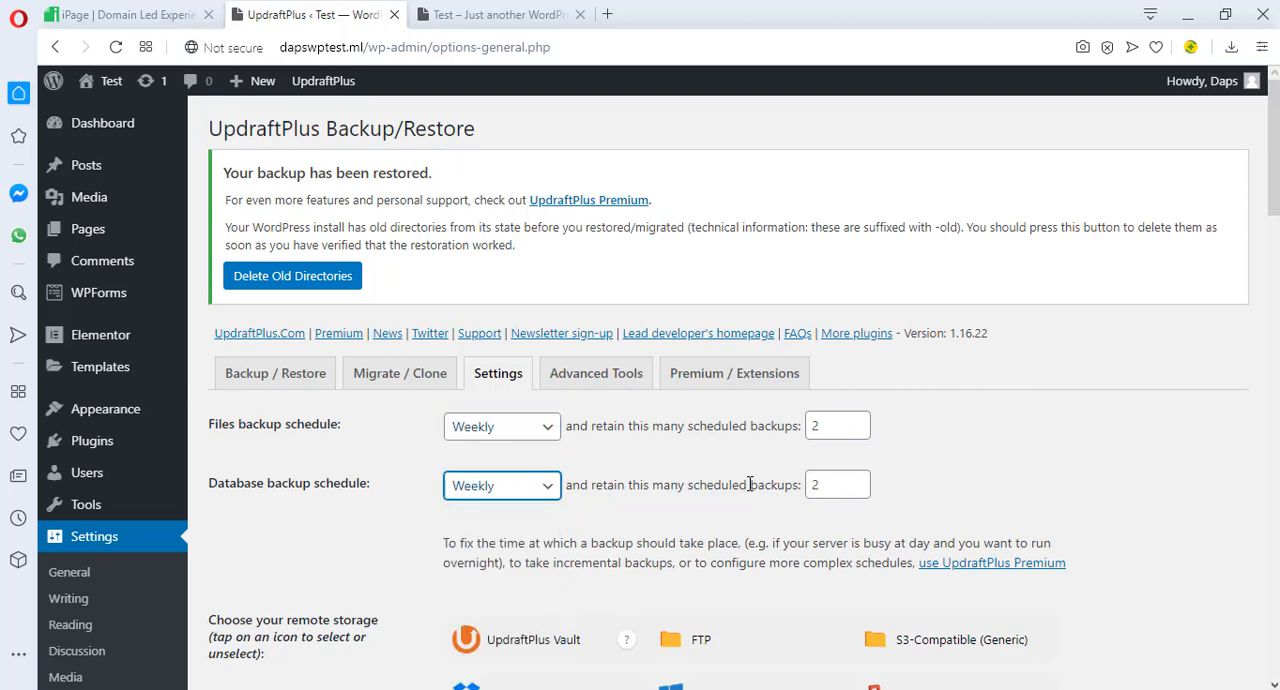
Set the number of scheduled backups retained to 4 for both files and database
{"action": "left_click", "coordinate": [845, 425]}
{"action": "left_click", "coordinate": [857, 421]}
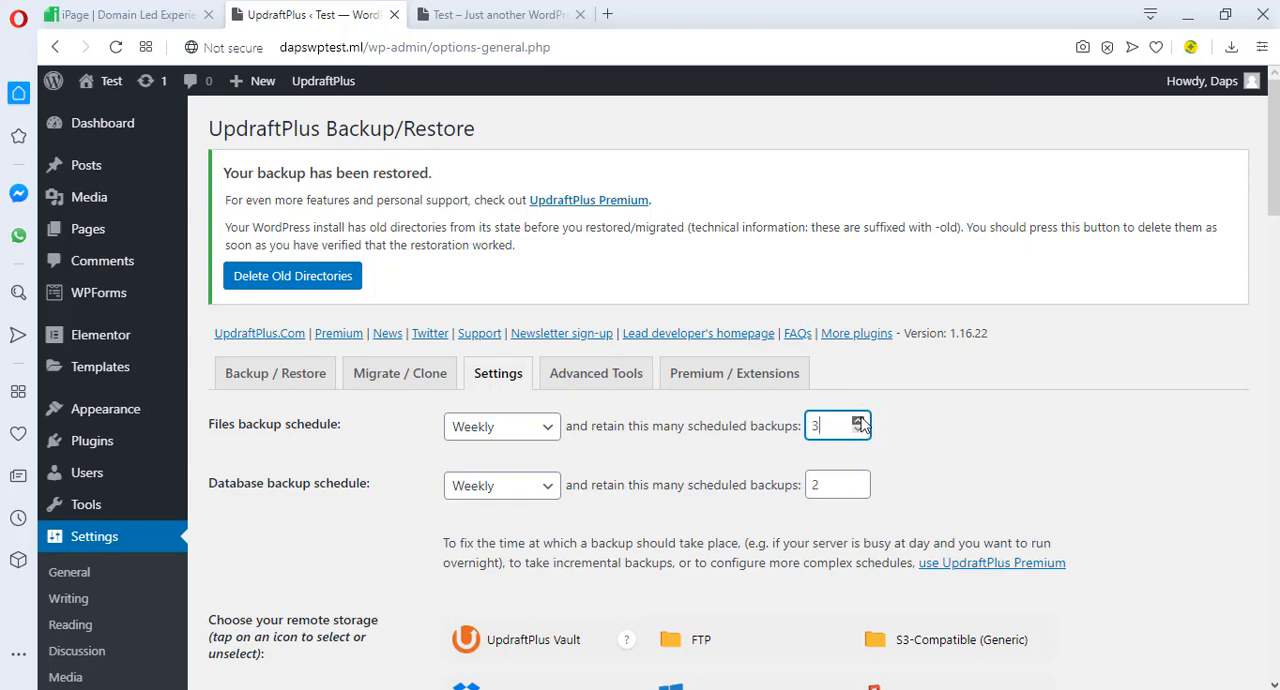
{"action": "left_click", "coordinate": [857, 421]}
{"action": "left_click", "coordinate": [858, 480]}
{"action": "left_click", "coordinate": [858, 480]}
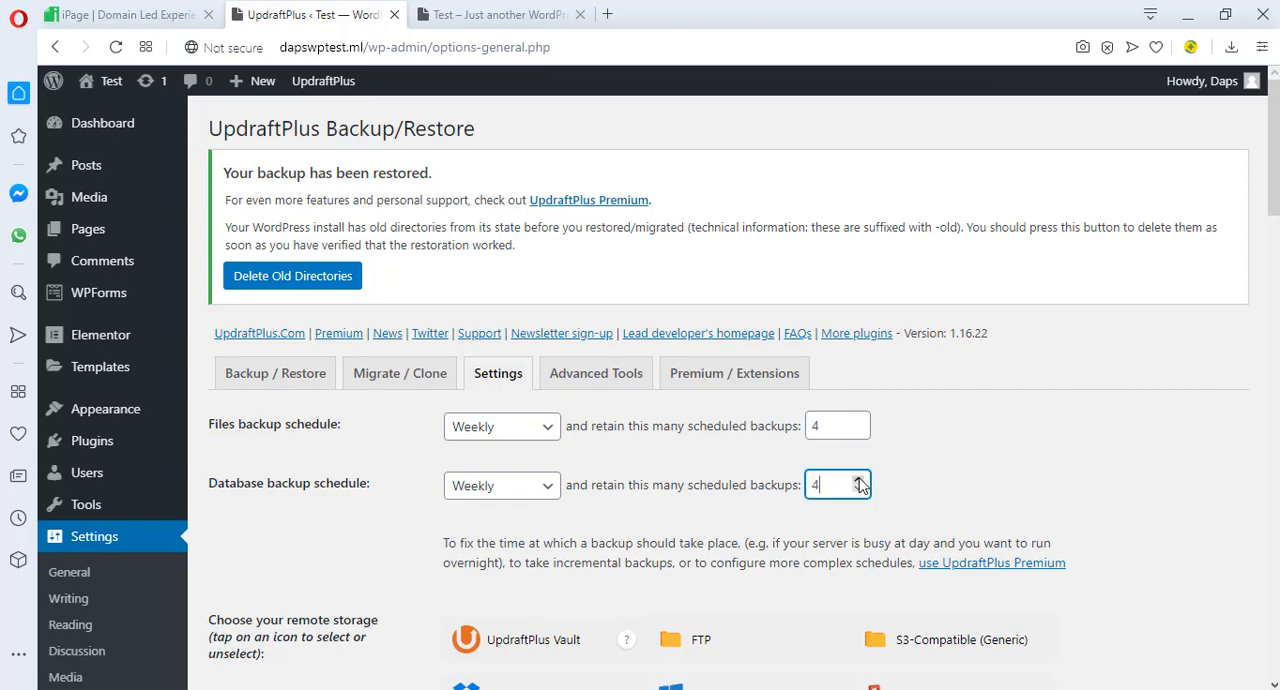
Enable the basic email report to the site's admin address and save the UpdraftPlus settings
{"action": "scroll", "coordinate": [823, 517], "scroll_direction": "down", "scroll_amount": 10}
{"action": "scroll", "coordinate": [823, 515], "scroll_direction": "down", "scroll_amount": 8}
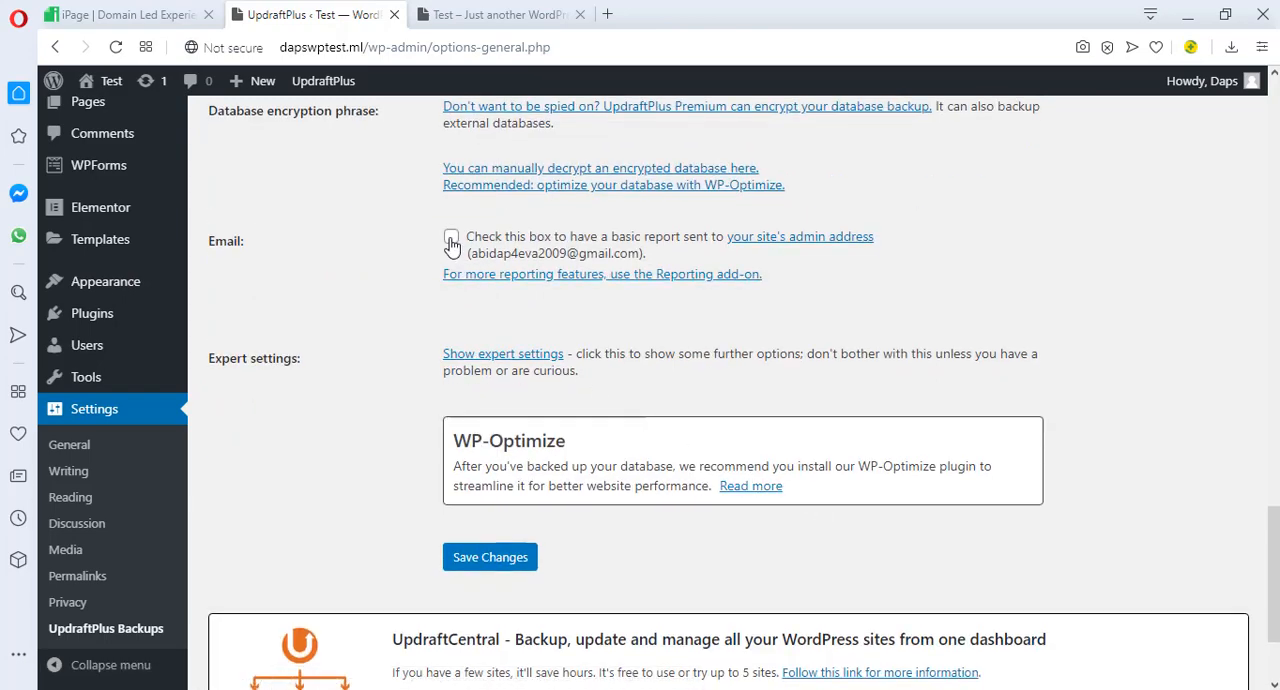
{"action": "left_click", "coordinate": [451, 237]}
{"action": "scroll", "coordinate": [376, 281], "scroll_direction": "down", "scroll_amount": 2}
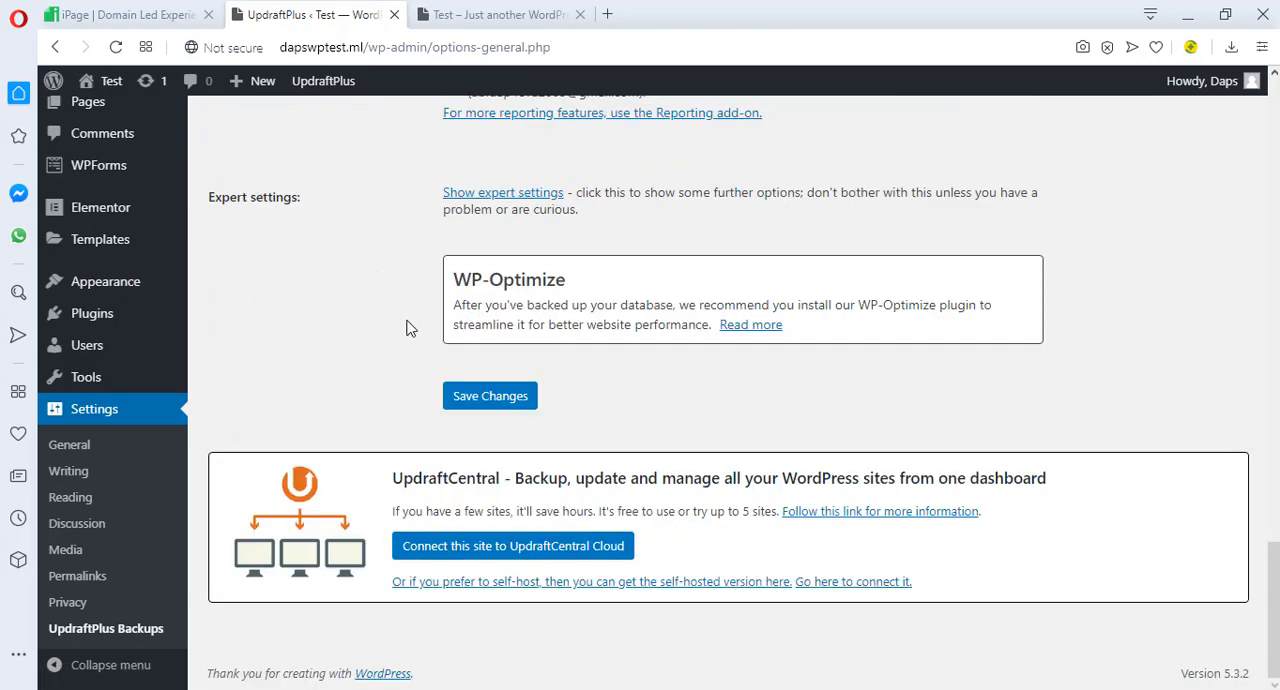
{"action": "left_click", "coordinate": [478, 398]}
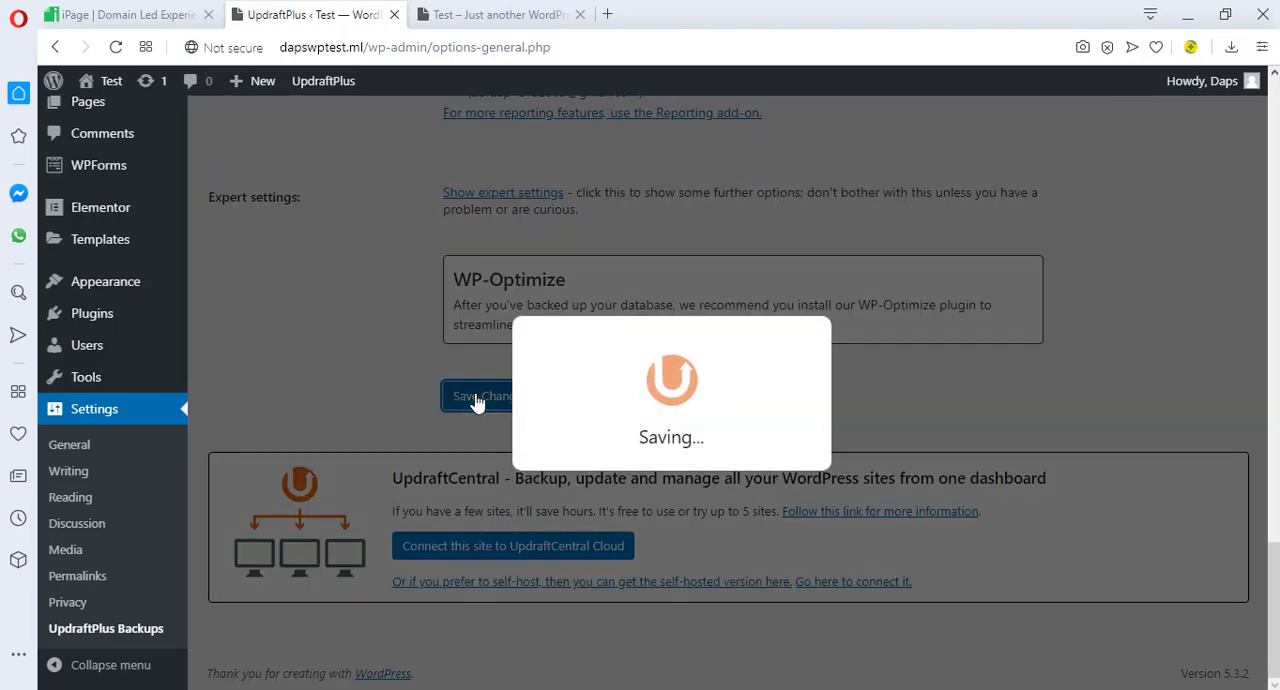